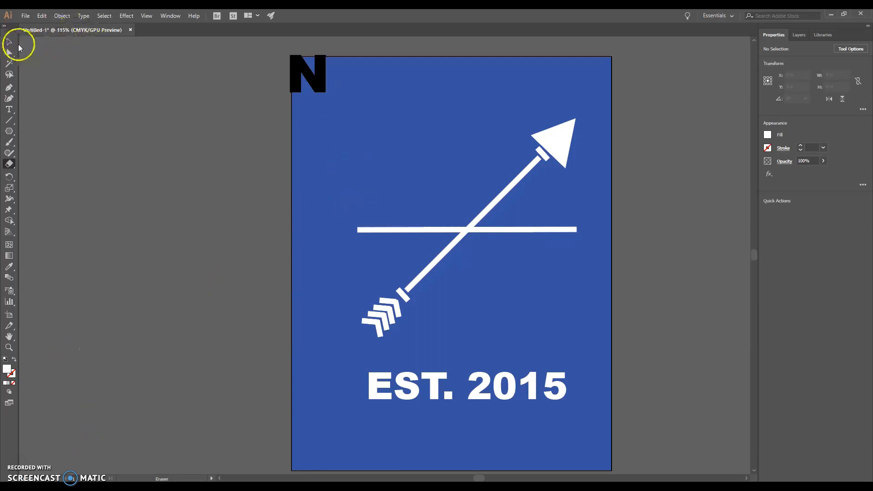
- Select the arrow group, the horizontal line and the blue background in turn to examine how the artwork is built
click(10, 42)
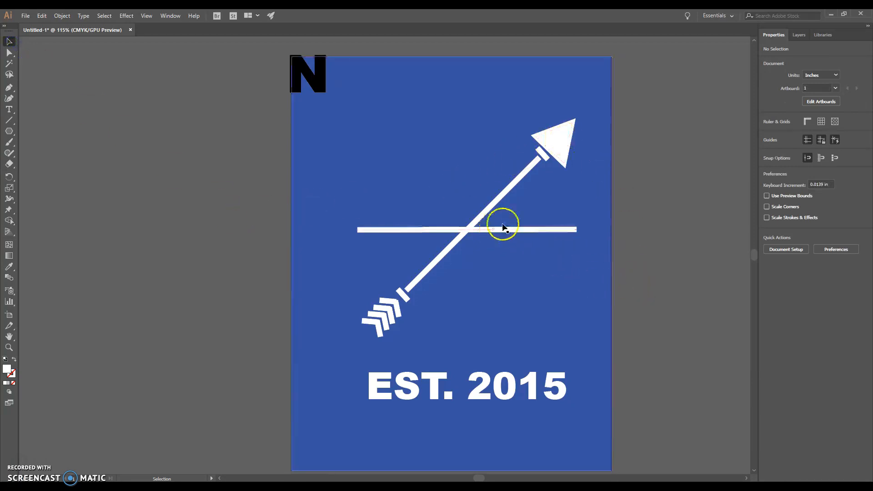
click(556, 140)
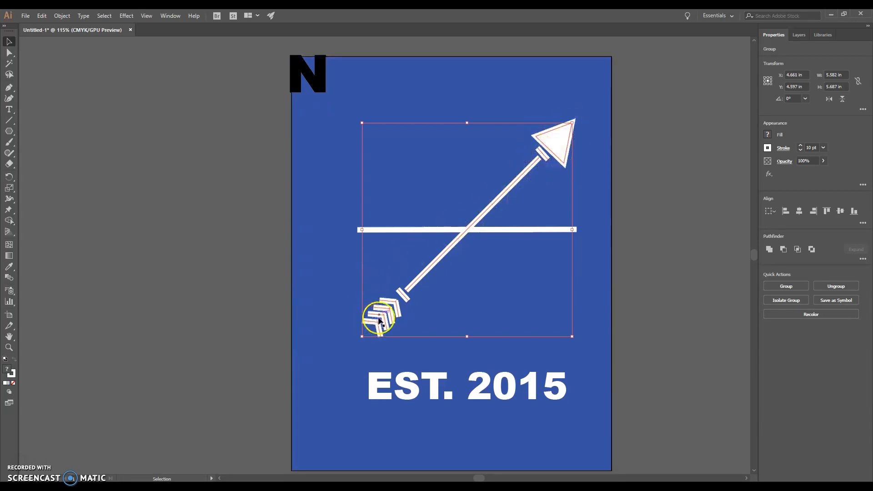
click(505, 230)
click(511, 186)
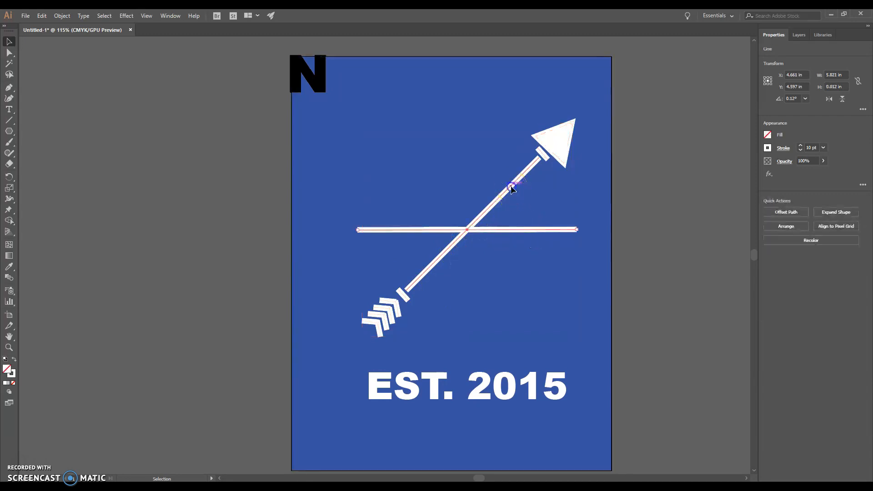
click(325, 177)
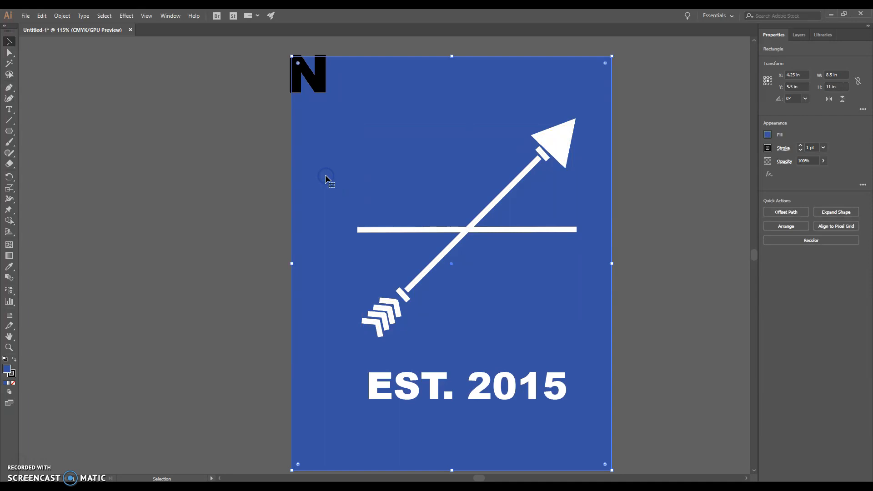
click(258, 142)
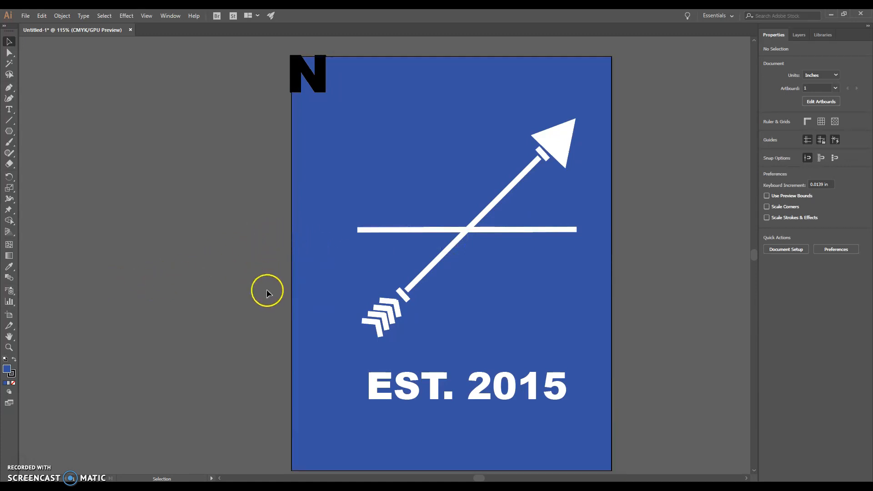
- Show the document's layers with the arrow selected and rename Layer 2 as "Right Arrow"
click(558, 141)
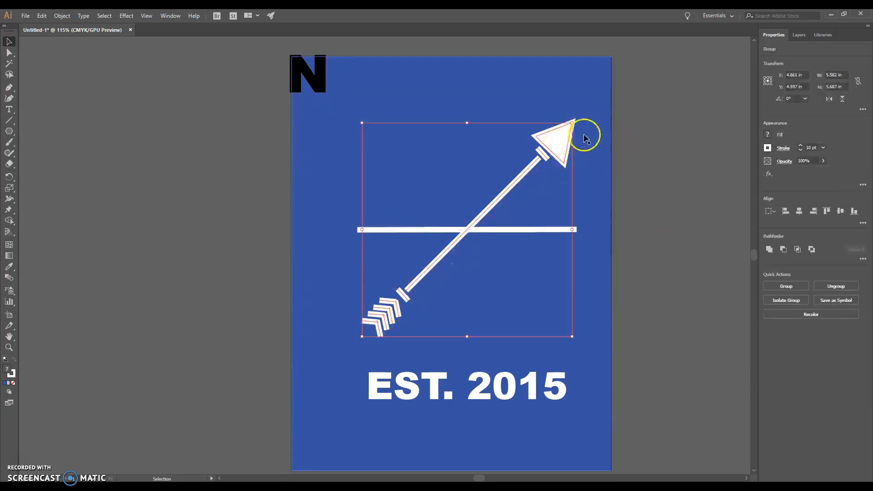
click(799, 35)
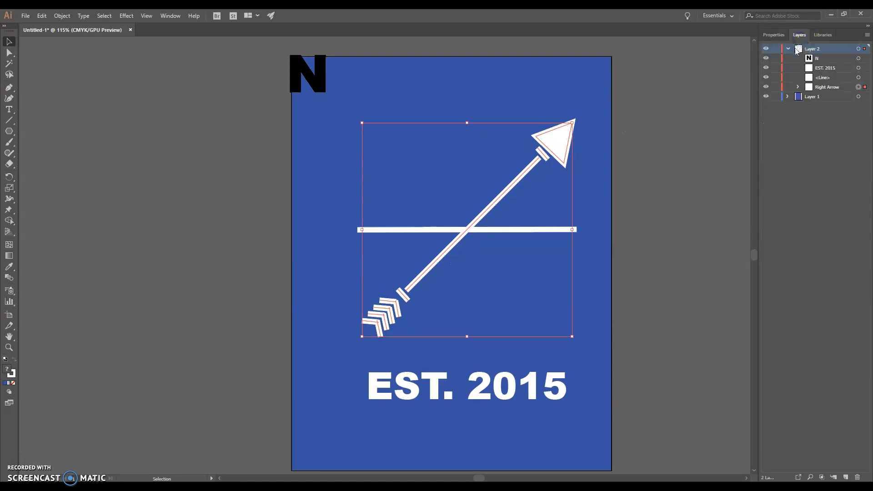
click(170, 17)
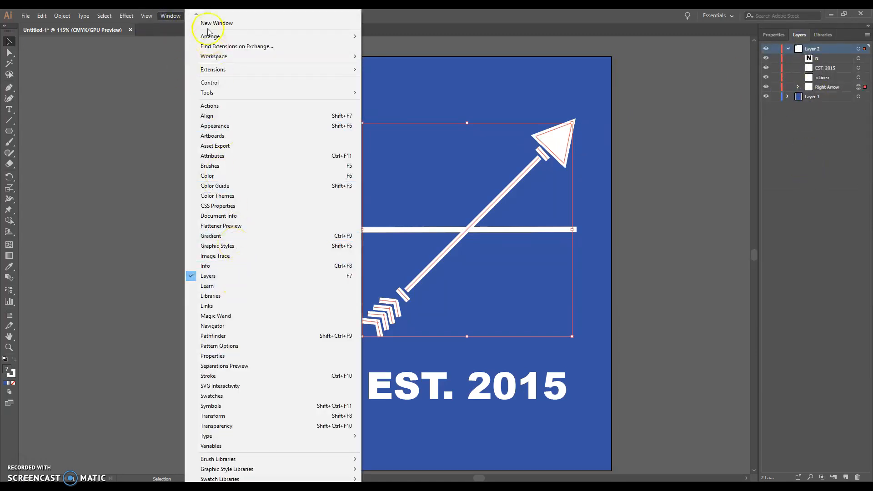
click(171, 15)
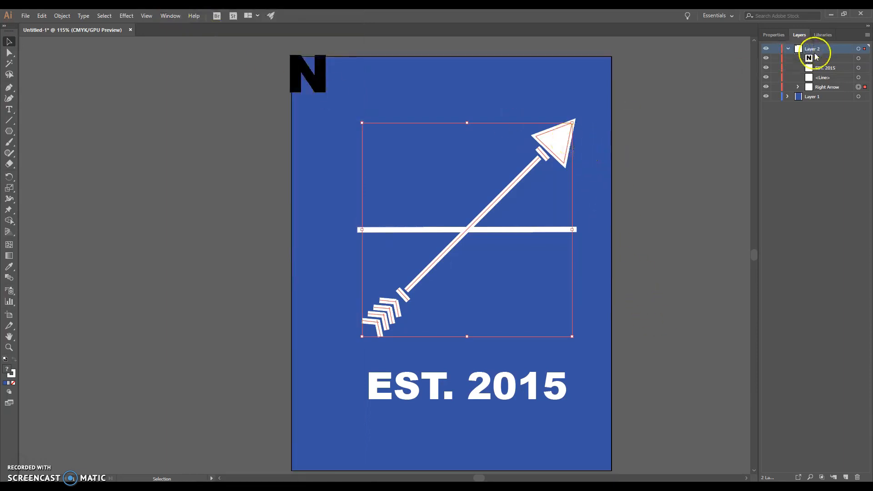
click(788, 49)
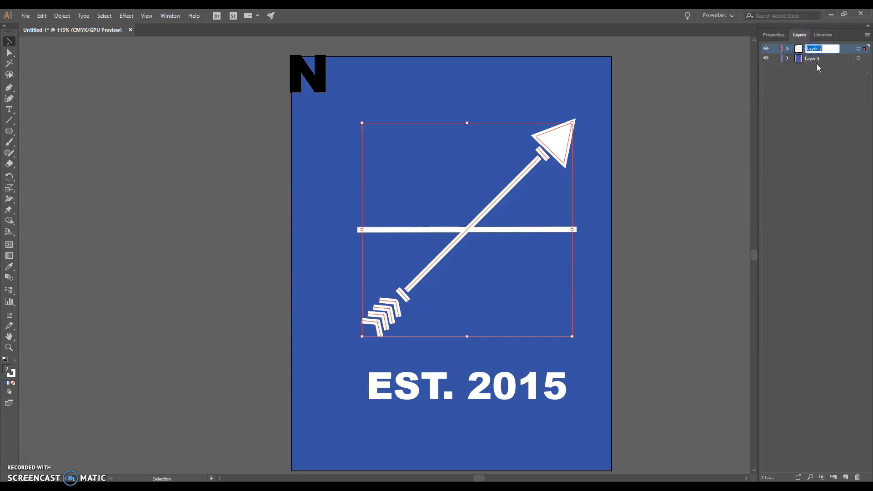
click(832, 80)
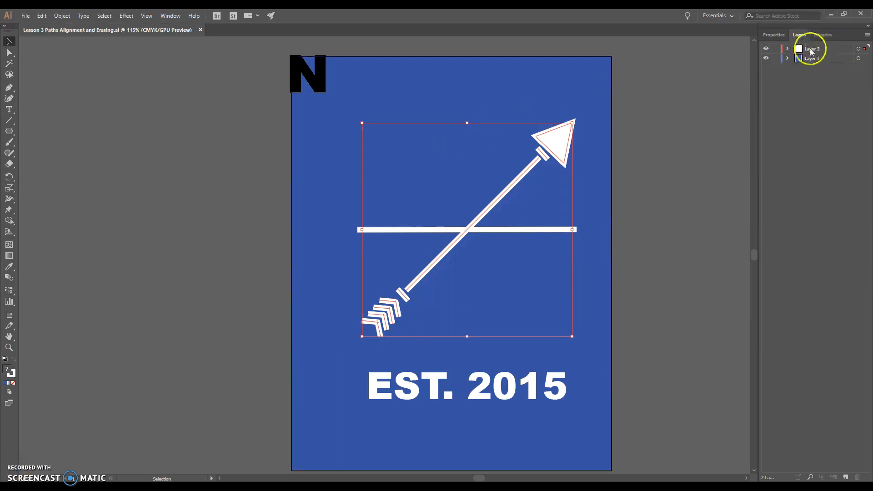
click(812, 49)
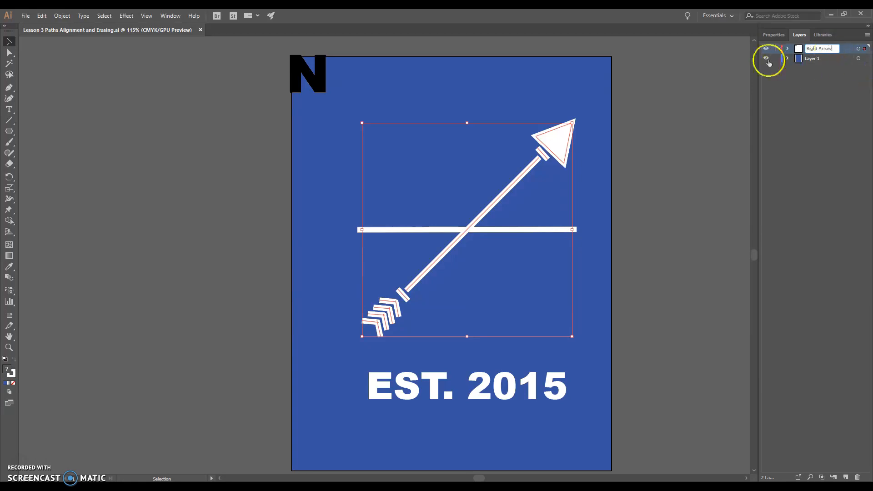
click(777, 89)
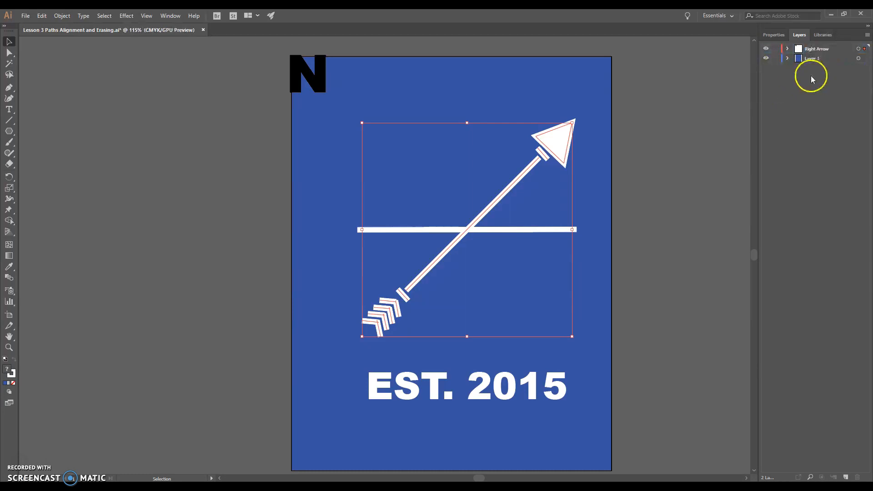
- Rename Layer 1 as "Blue Background" and make the Right Arrow layer active again
double_click(811, 58)
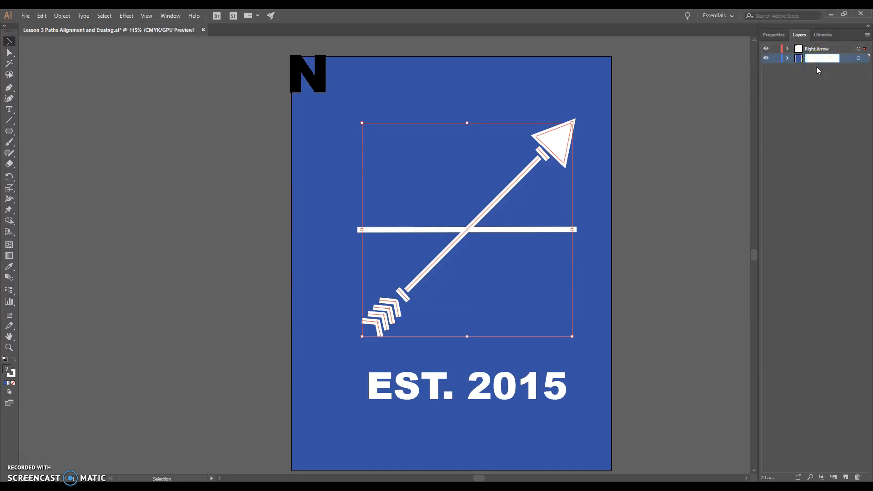
text(Blue Background)
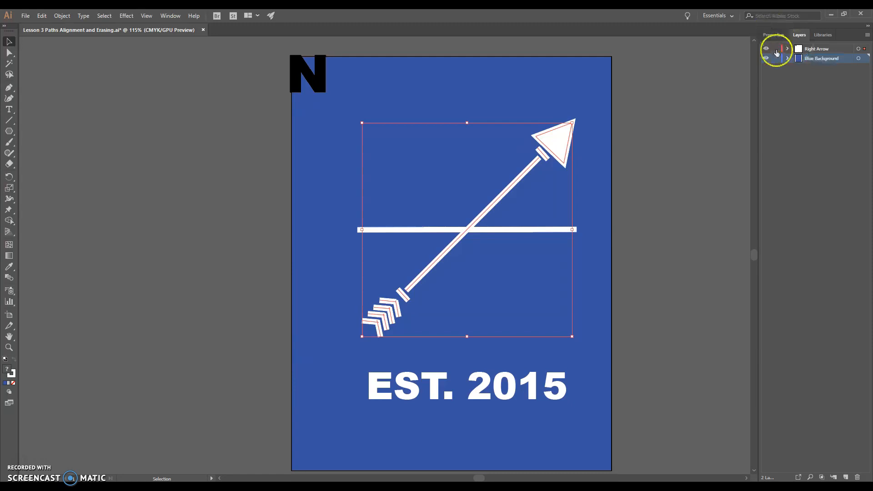
click(808, 49)
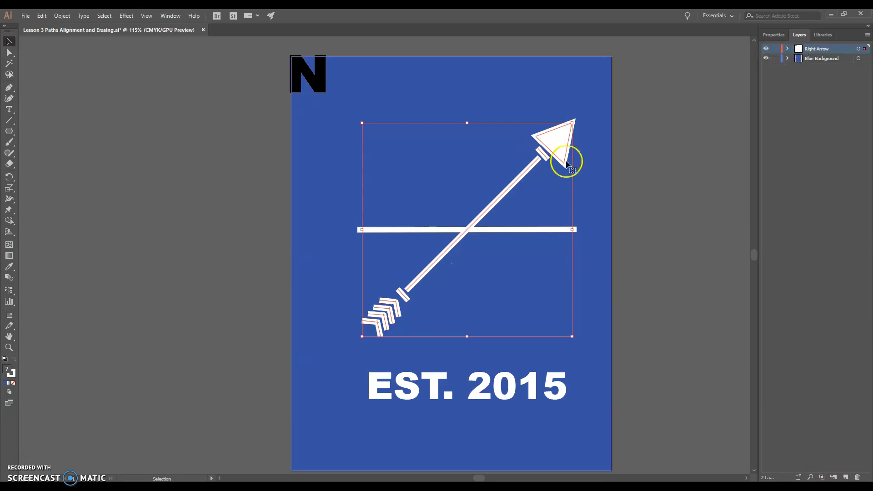
- Copy the diagonal arrow group and paste the duplicate in place over the original
right_click(557, 143)
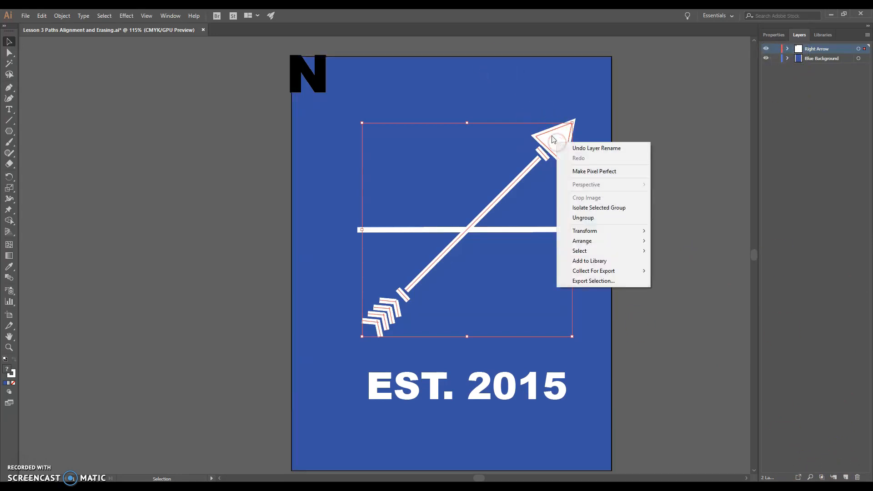
click(67, 17)
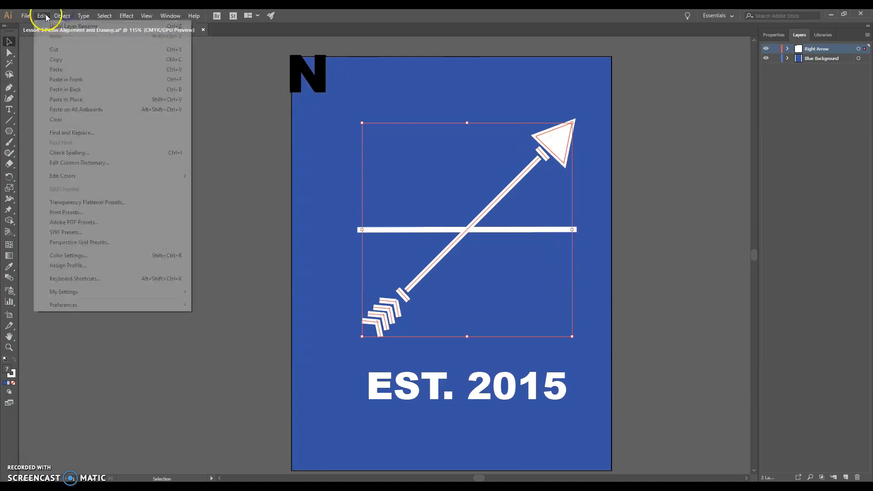
click(61, 60)
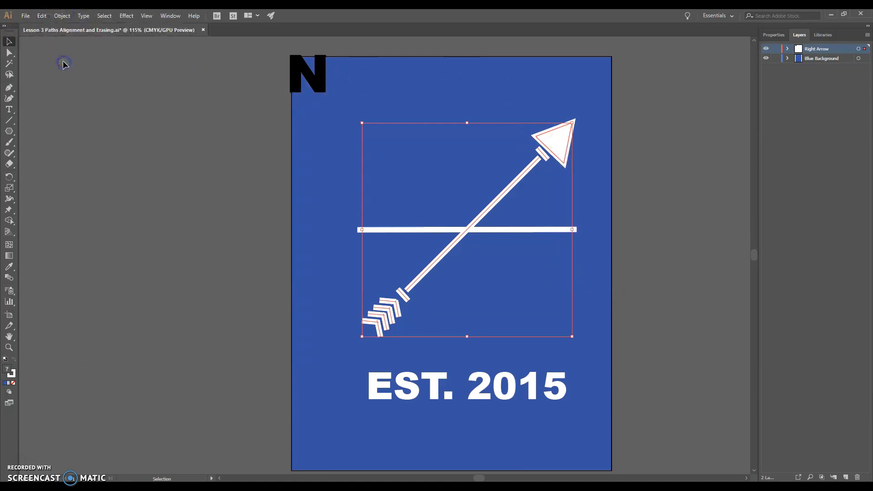
click(628, 164)
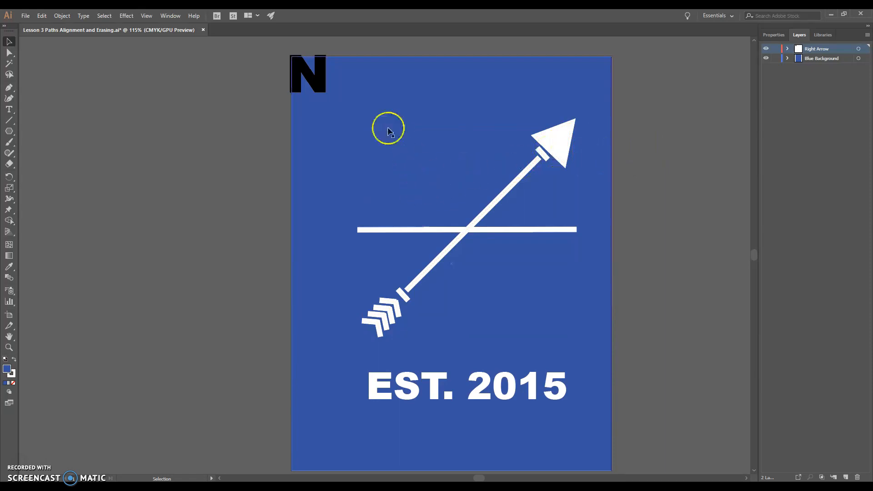
click(42, 17)
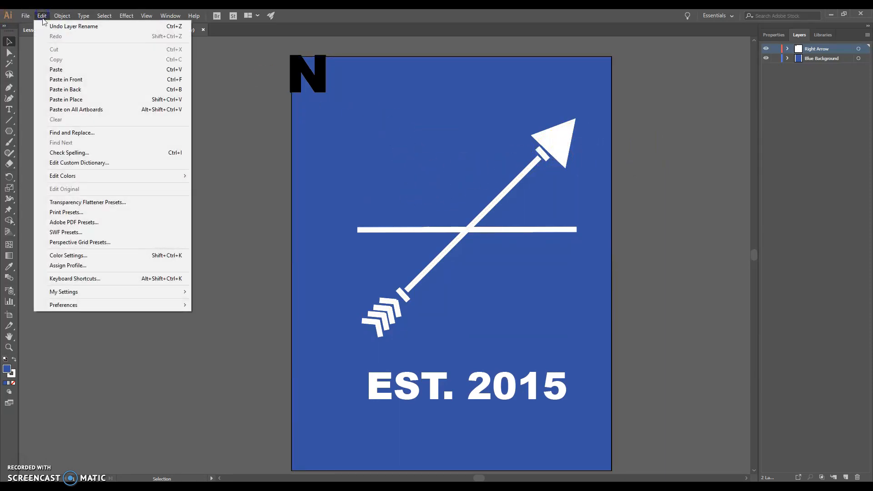
click(82, 103)
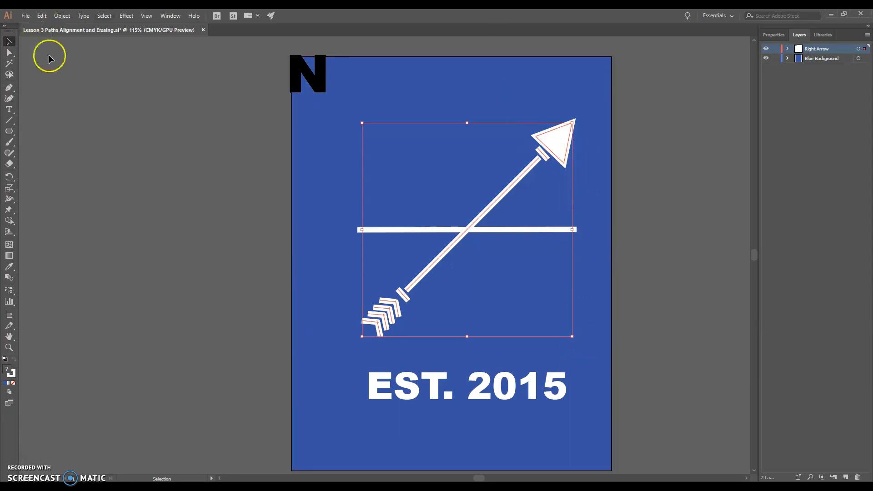
- Reflect the pasted arrow across the vertical axis so that it crosses the original arrow
right_click(561, 145)
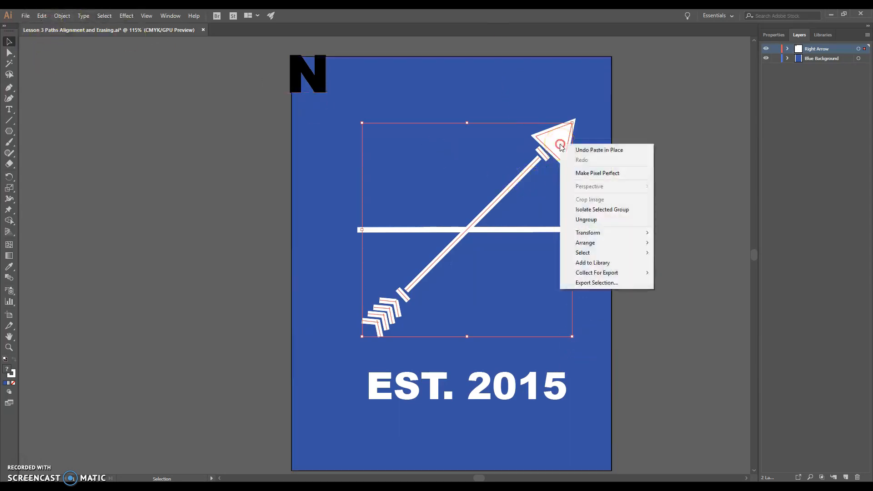
mouse_move(593, 236)
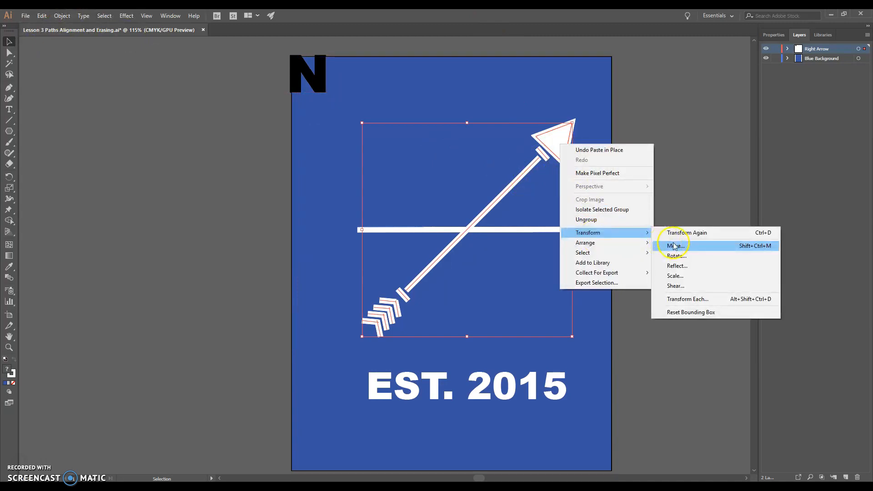
click(685, 269)
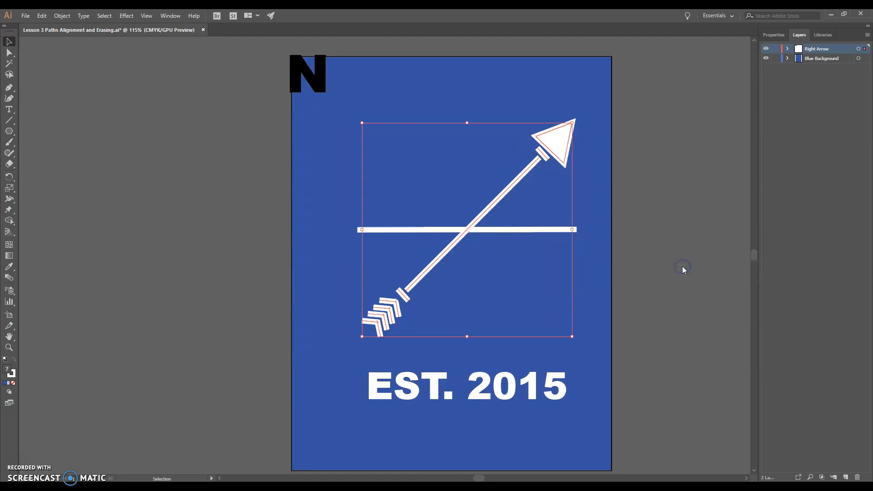
drag(356, 201, 698, 164)
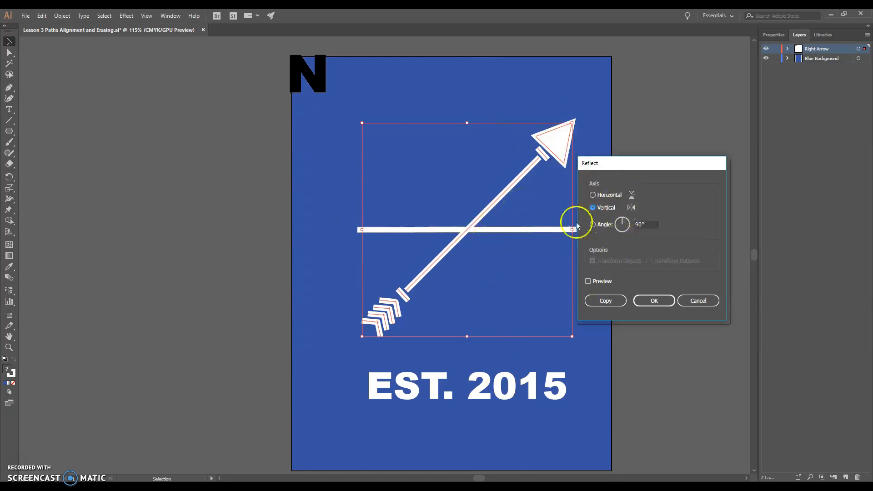
click(654, 301)
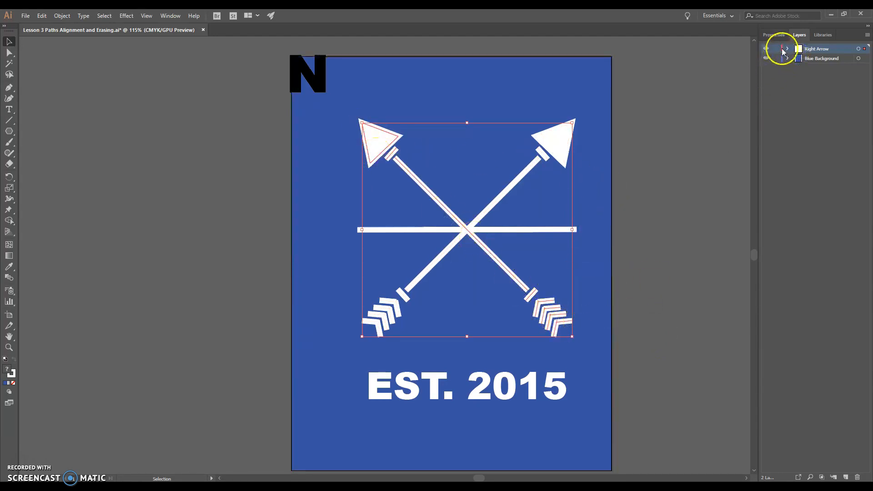
- Expand the Right Arrow layer, identify the mirrored copy by toggling its visibility, and rename that group "Left Arrow"
click(789, 49)
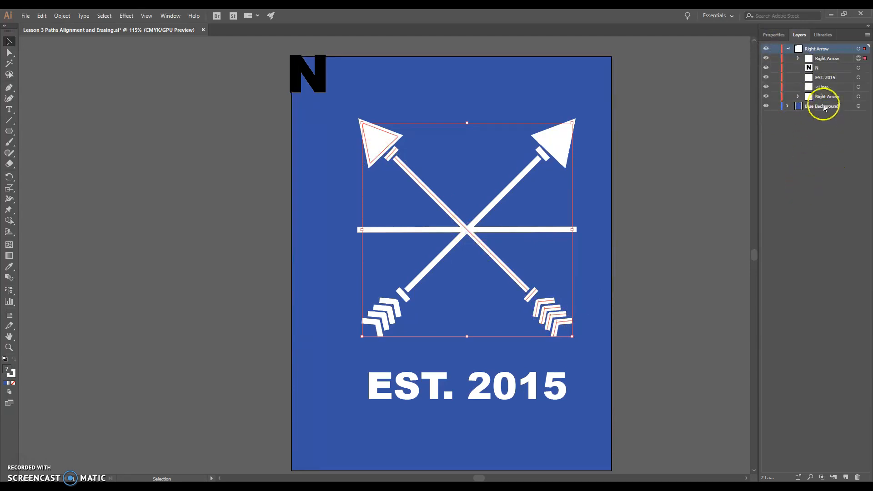
click(766, 58)
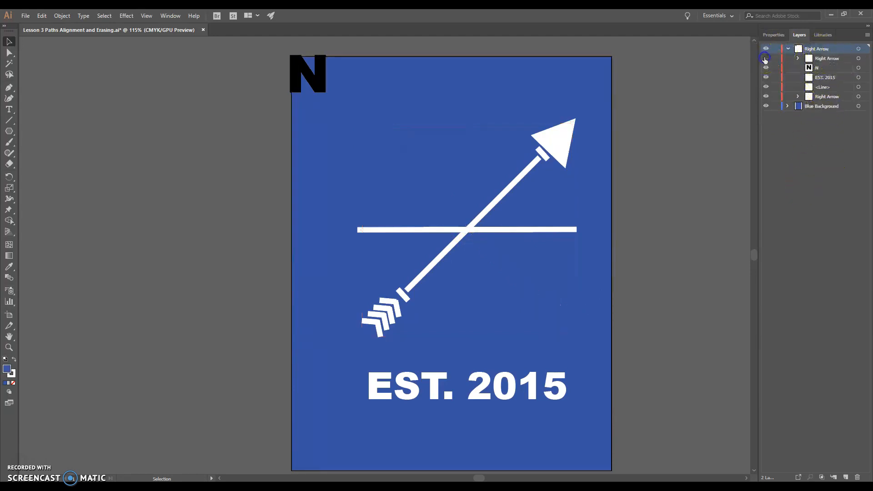
click(766, 58)
double_click(823, 59)
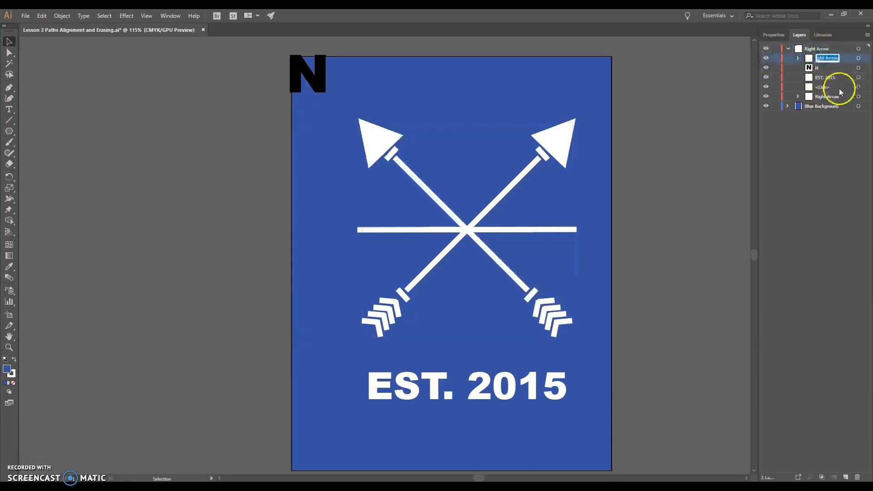
text(Left)
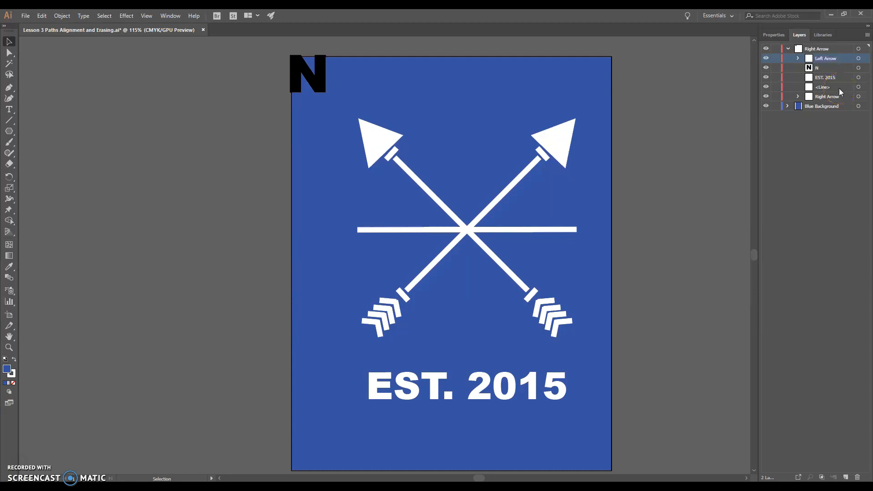
- Rename the parent layer containing both arrows and the text as "Arrows", keeping its contents expanded
click(812, 49)
double_click(824, 48)
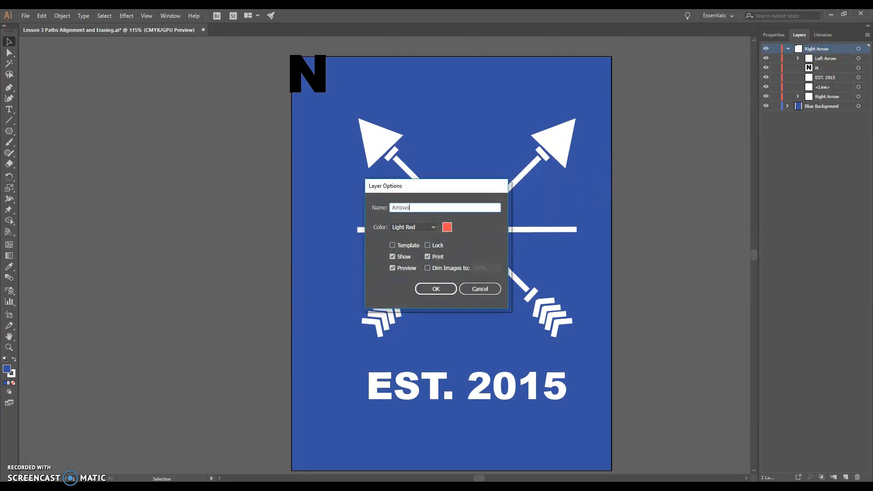
text(Arrows)
key(Return)
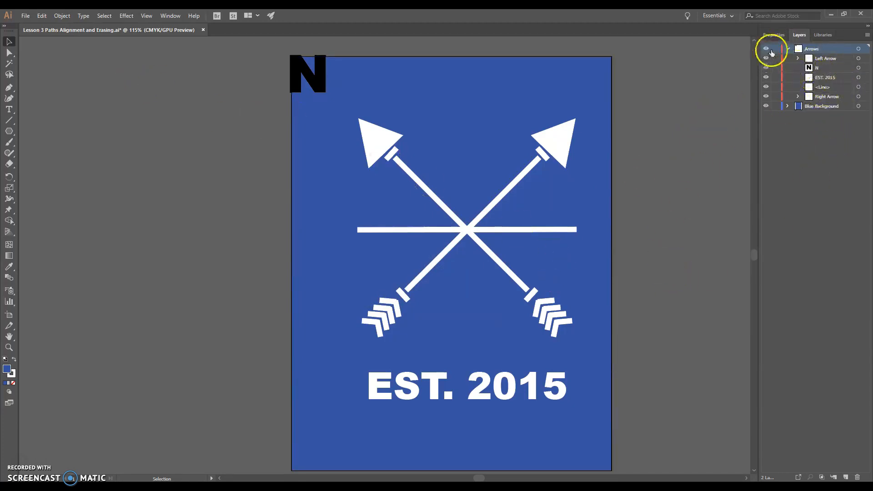
click(788, 49)
click(789, 48)
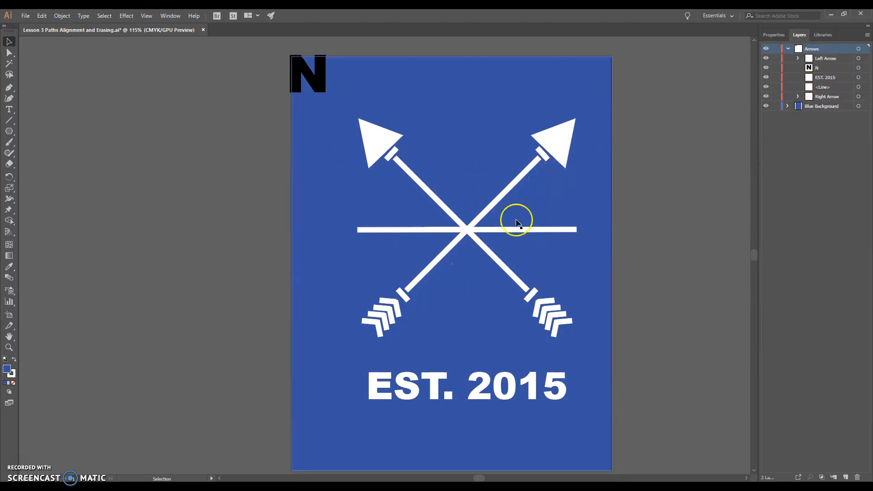
- Move the horizontal line straight down so that it sits below the point where the two arrows cross
click(420, 233)
click(408, 230)
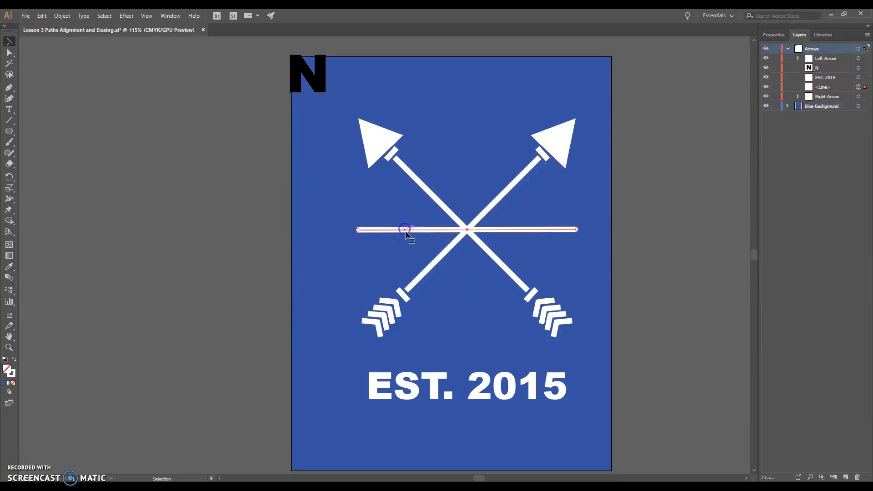
click(398, 231)
key(shift+Down)
key(shift+Down)
key(shift+Down)
key(shift+Down)
key(shift+Down)
key(shift+Down)
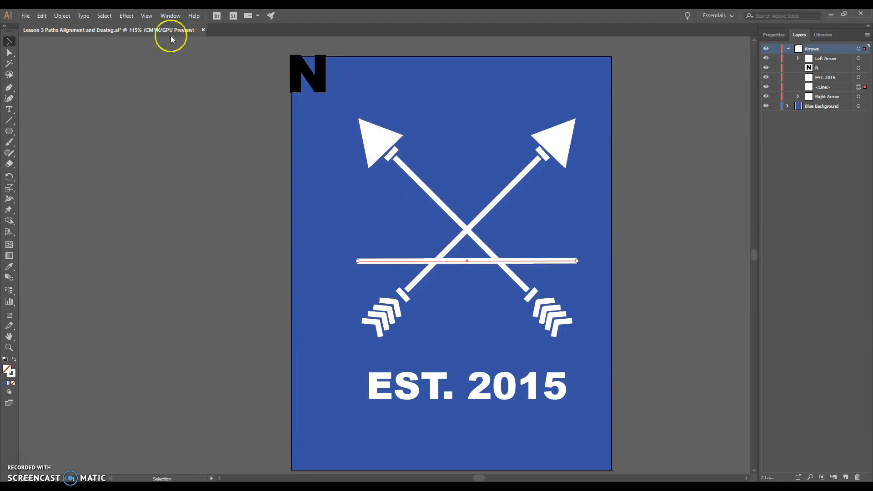
- Copy the lowered horizontal line and paste the duplicate in place over it
click(42, 16)
click(61, 16)
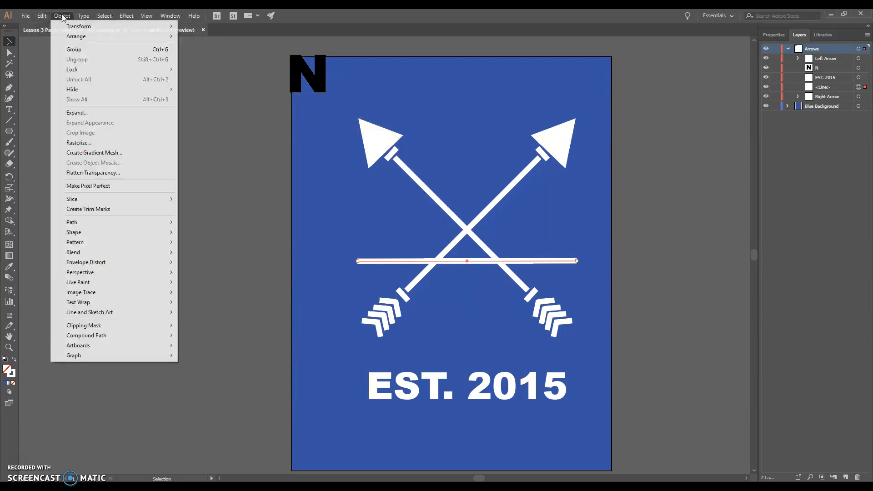
click(74, 36)
mouse_move(42, 16)
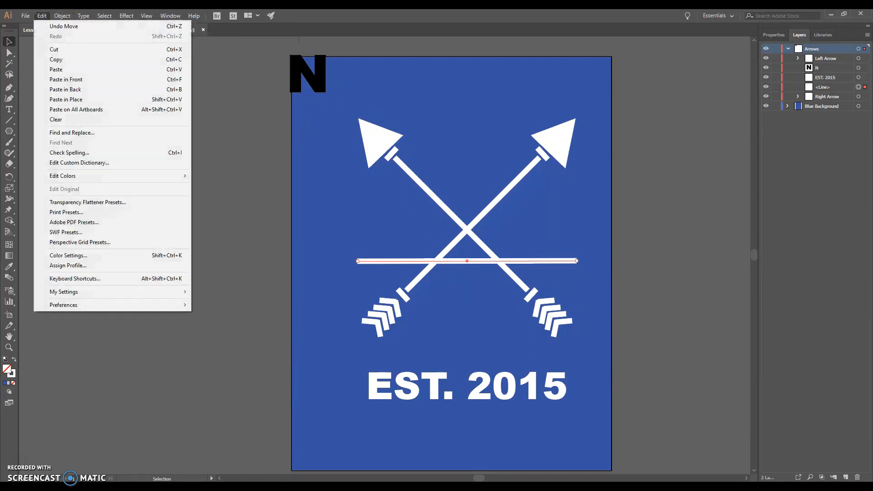
click(56, 59)
click(41, 16)
click(82, 100)
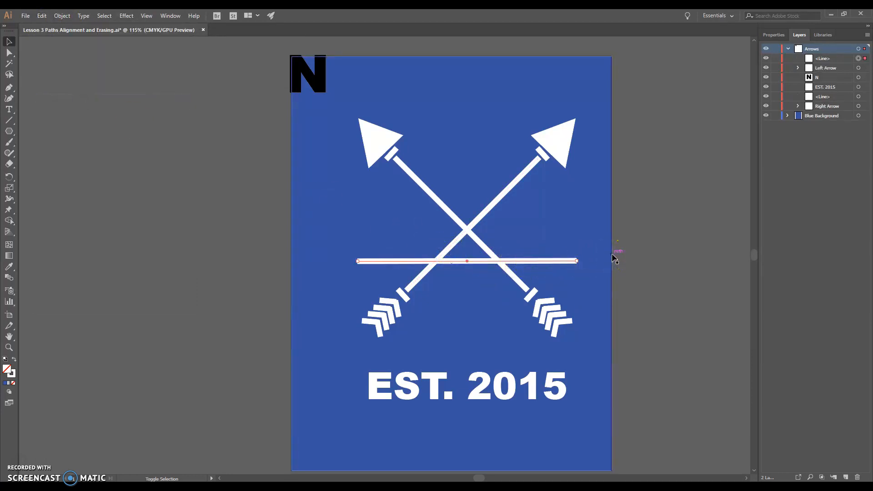
- Move the duplicate line straight up above the arrows' crossing, as far above it as the original line is below
key(shift+Up)
key(shift+Up)
key(shift+Up)
key(shift+Up)
key(shift+Up)
key(shift+Up)
key(shift+Up)
key(shift+Up)
key(shift+Up)
key(shift+Up)
key(shift+Up)
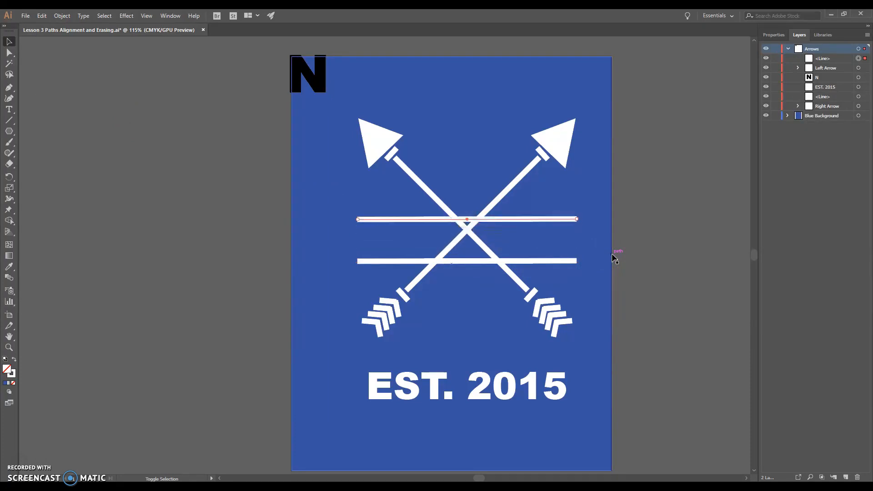
key(shift+Up)
key(shift+Up)
key(shift+Up)
key(shift+Down)
key(shift+Down)
key(shift+Up)
key(shift+Down)
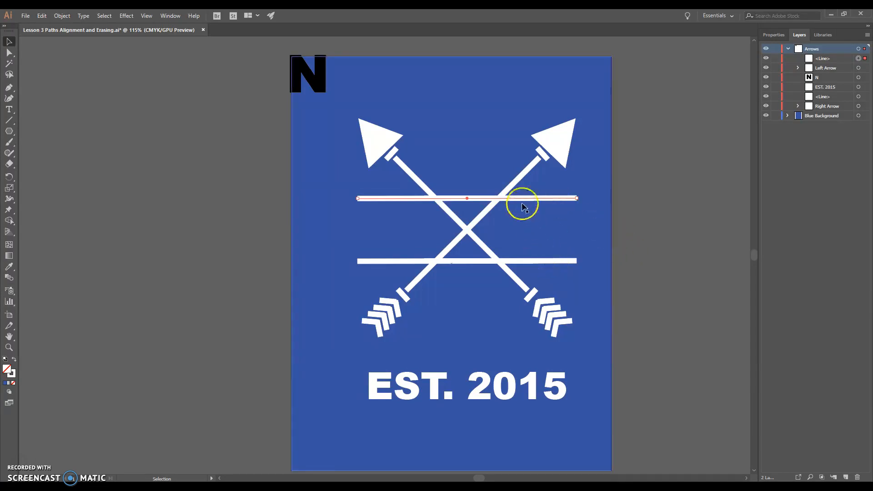
- Select only the two horizontal lines, group them, and show the new group among the layers
shift+click(475, 264)
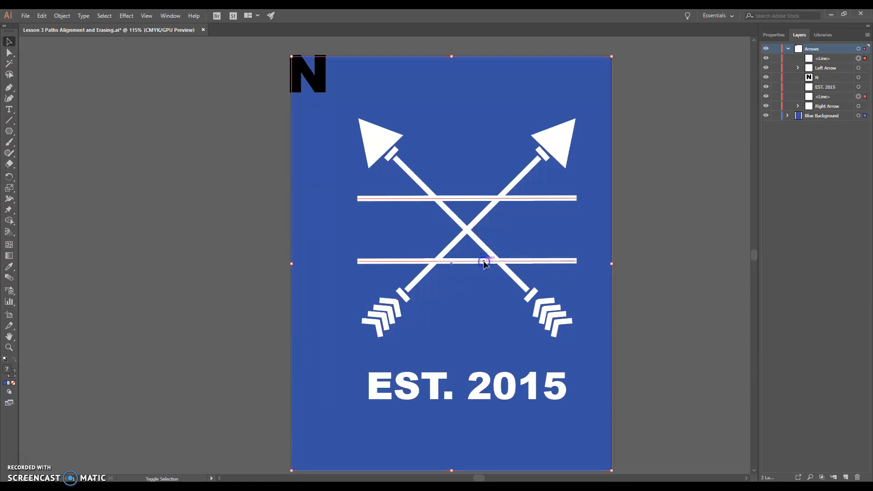
shift+click(535, 98)
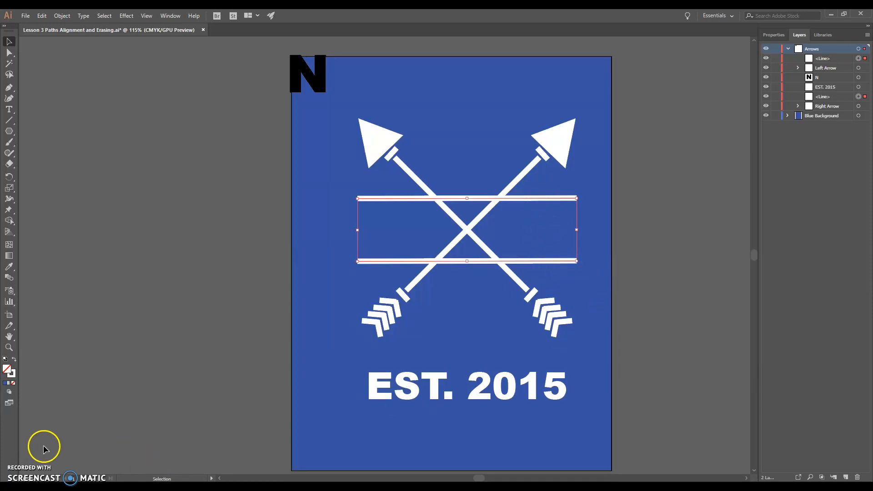
click(19, 457)
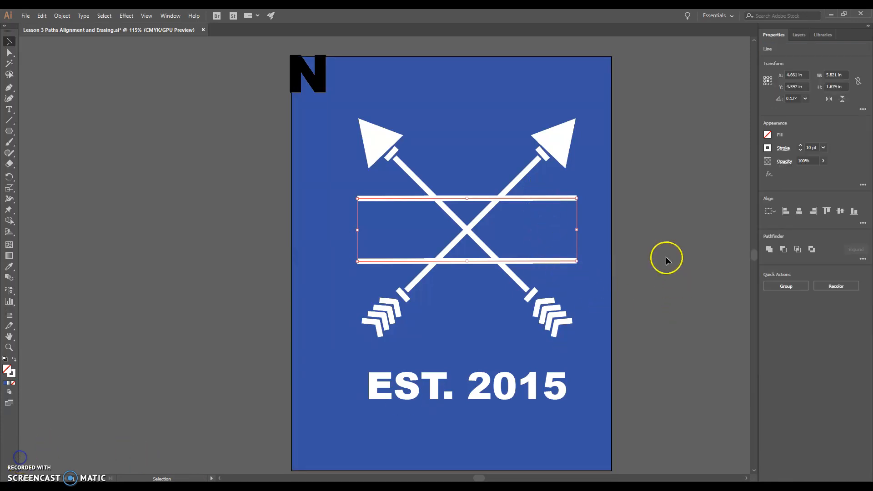
click(787, 286)
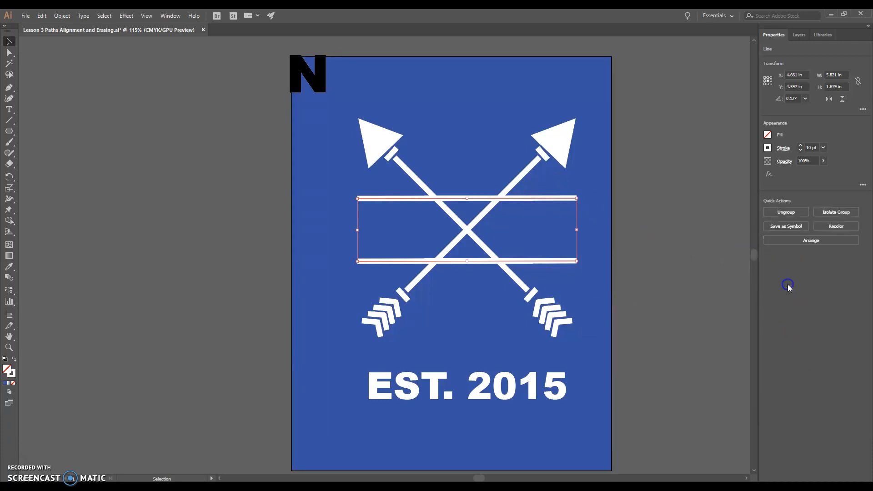
click(800, 36)
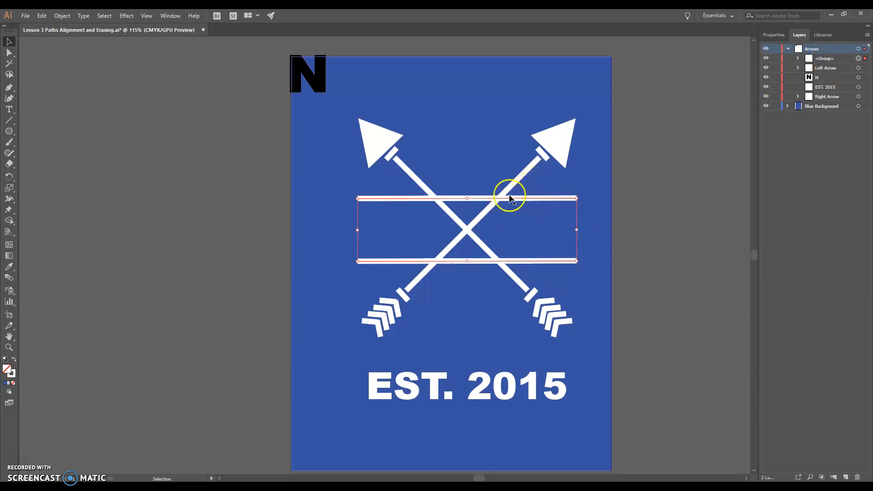
- Nudge the grouped lines down in small increments and back up, checking their vertical centering on the arrows' crossing
key(Down)
key(Down)
key(Down)
key(Down)
key(Down)
key(Down)
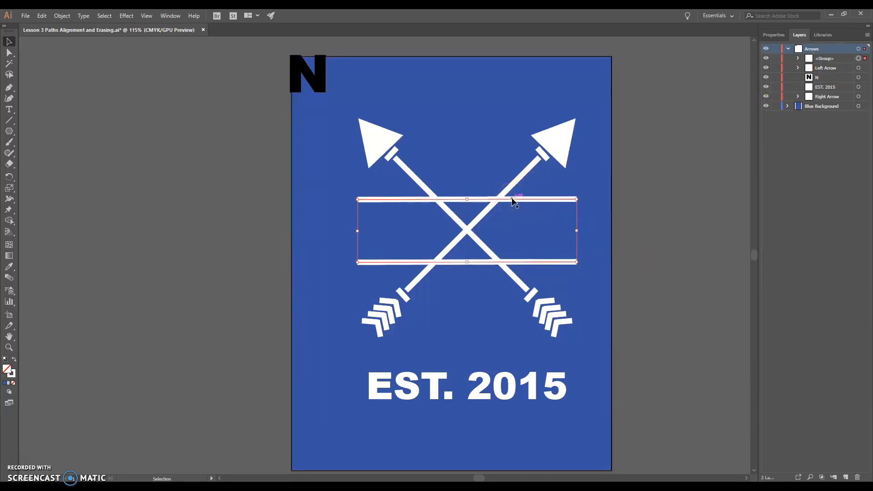
key(Up)
key(Up)
key(Up)
key(Up)
key(Up)
key(Up)
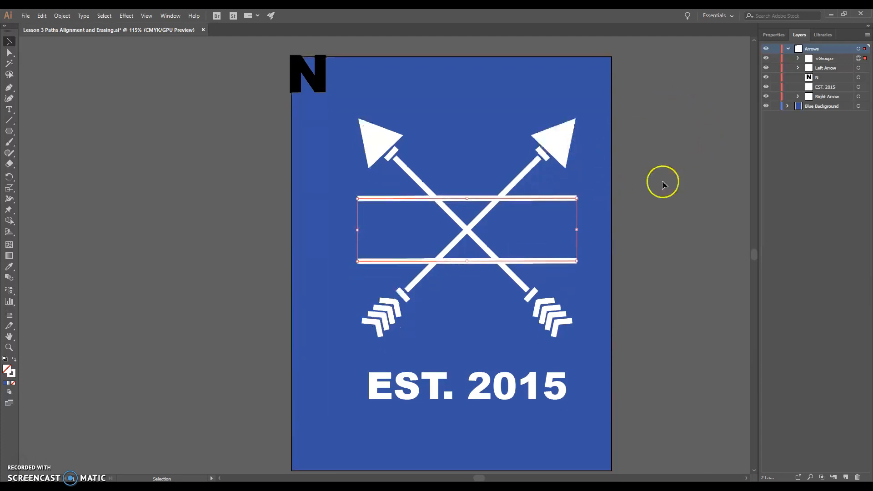
- Rename the group containing the two horizontal lines "Lines" and deselect everything
double_click(819, 58)
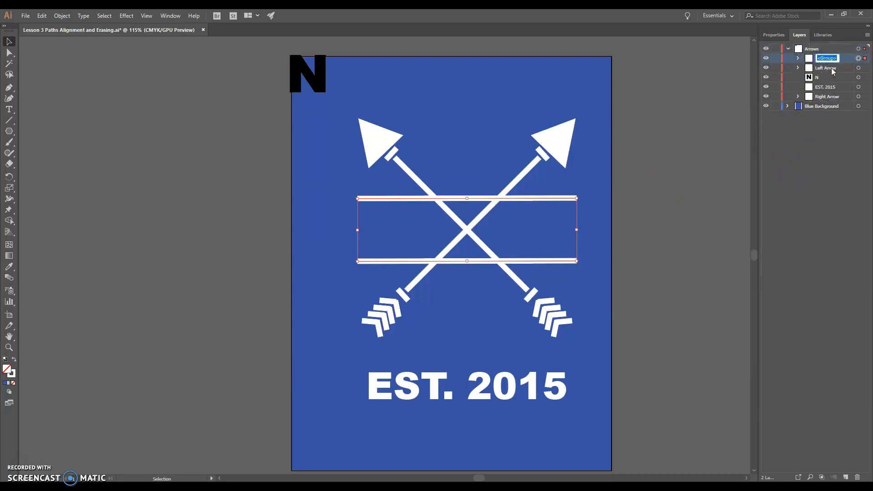
click(709, 186)
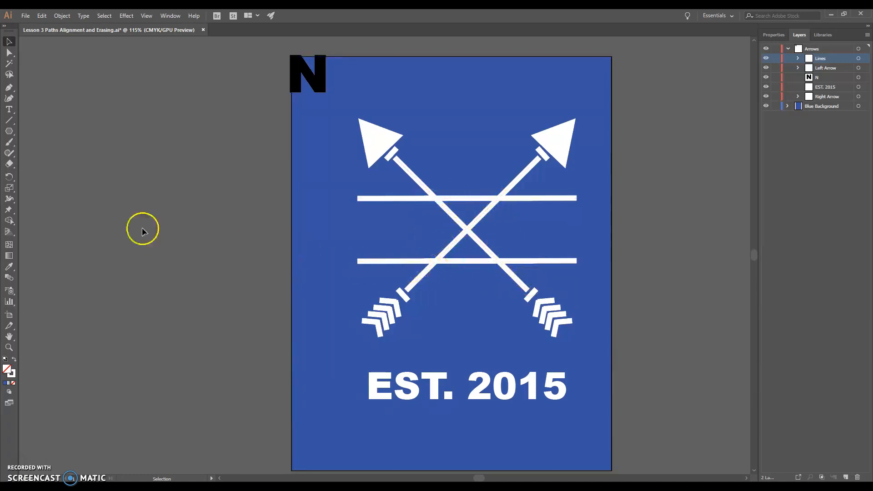
- Select both the left and right arrows so that the Eraser tool affects only them, and activate the Eraser
click(11, 170)
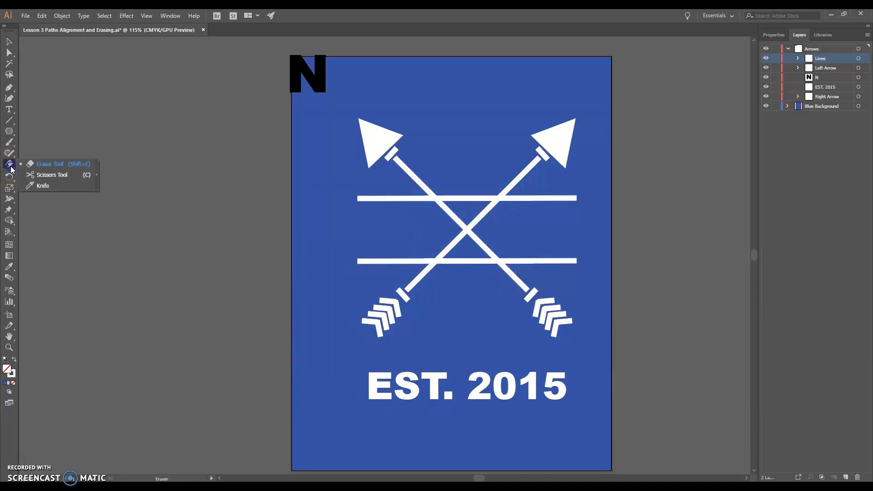
click(45, 165)
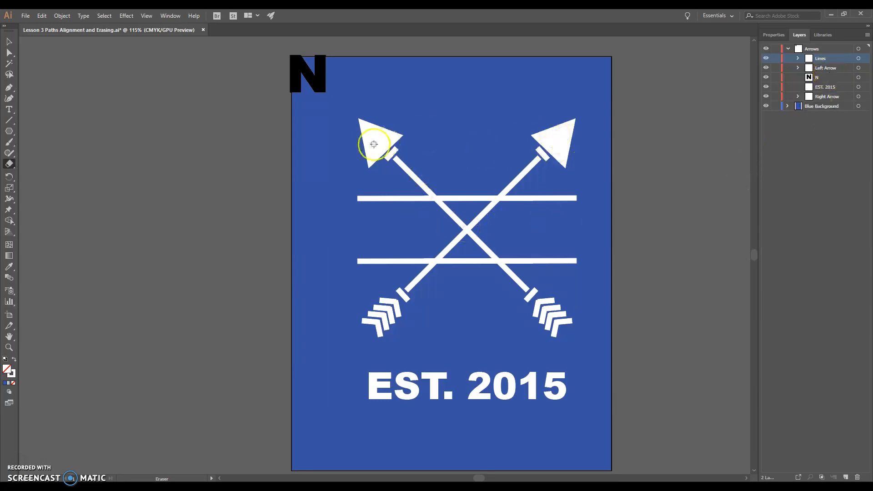
click(9, 41)
click(387, 145)
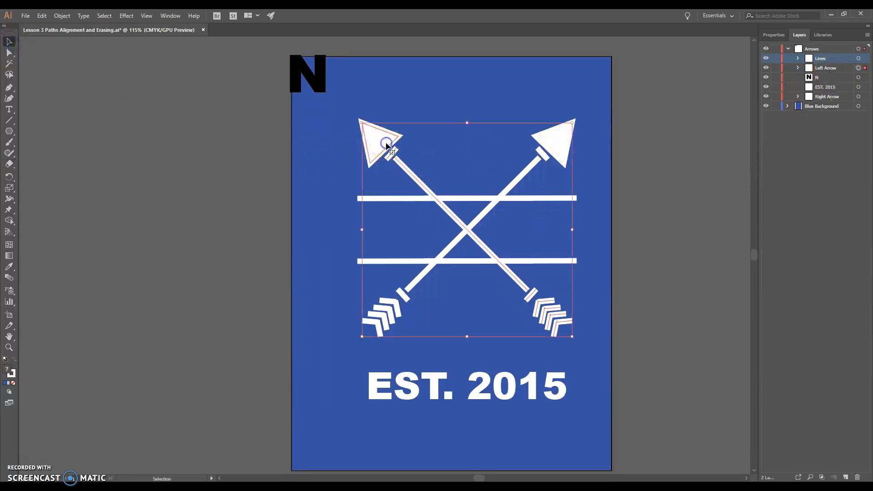
shift+click(567, 138)
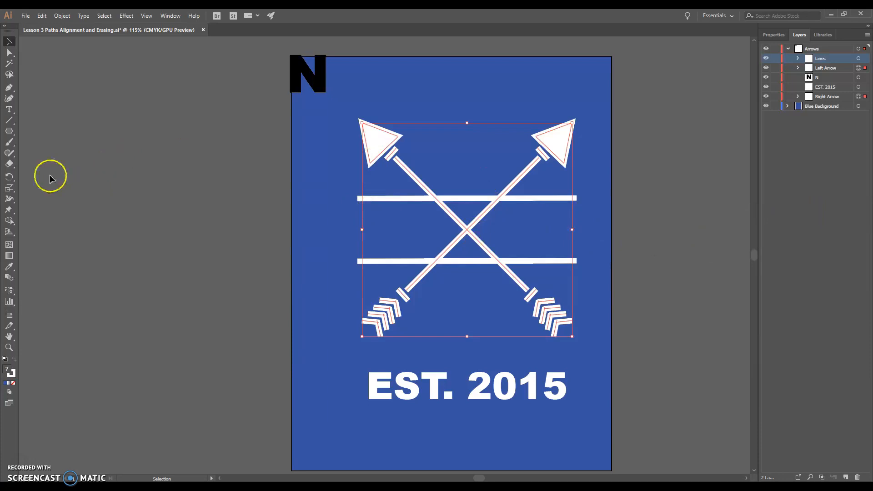
click(7, 166)
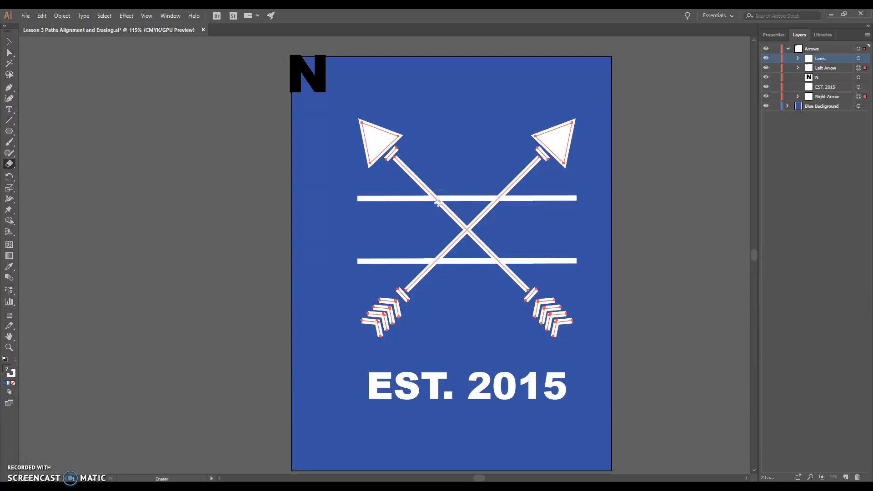
- Try erasing the arrow shafts just below the upper horizontal line, then undo the erasing
mouse_move(438, 202)
mouse_down()
mouse_move(436, 246)
mouse_move(434, 207)
mouse_up()
drag(443, 204, 449, 203)
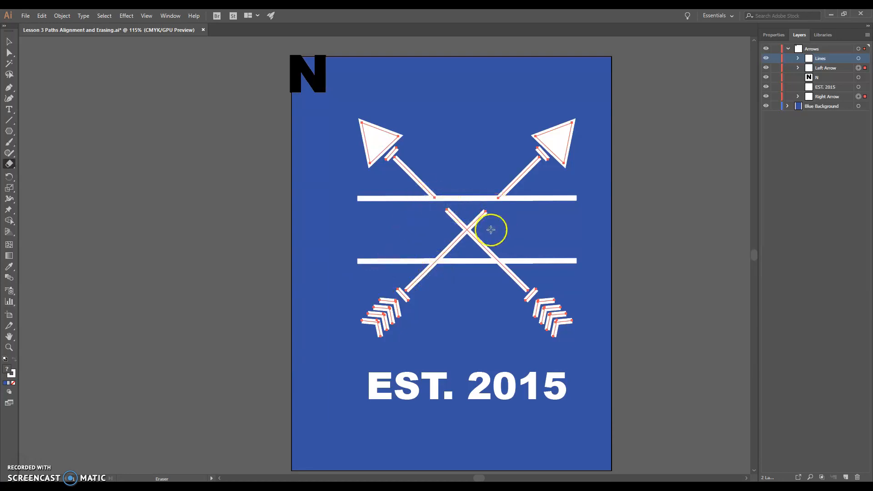
click(40, 16)
click(40, 26)
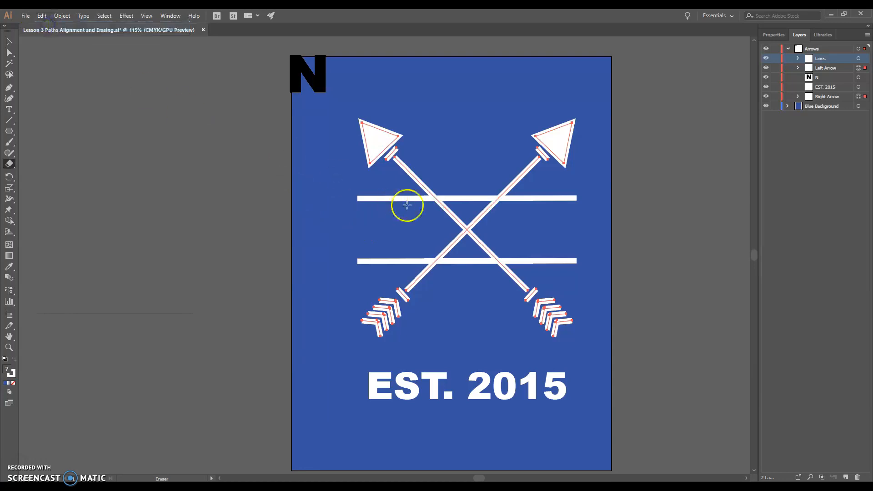
click(48, 15)
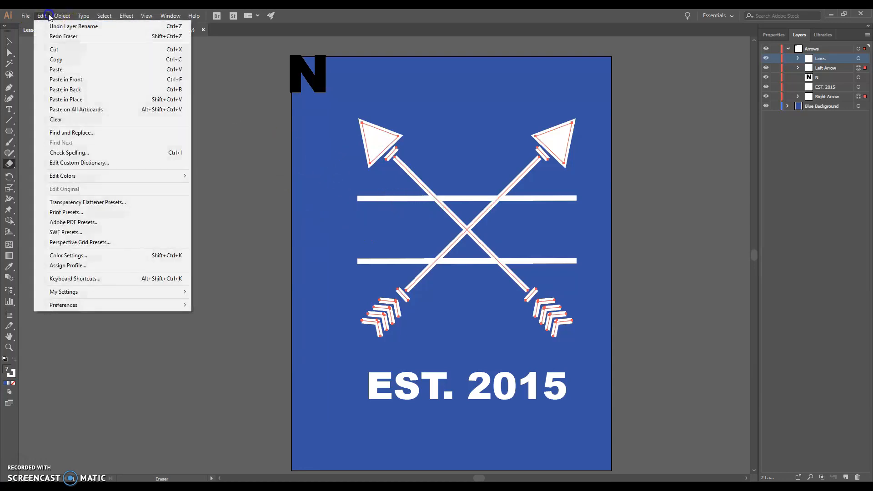
click(431, 204)
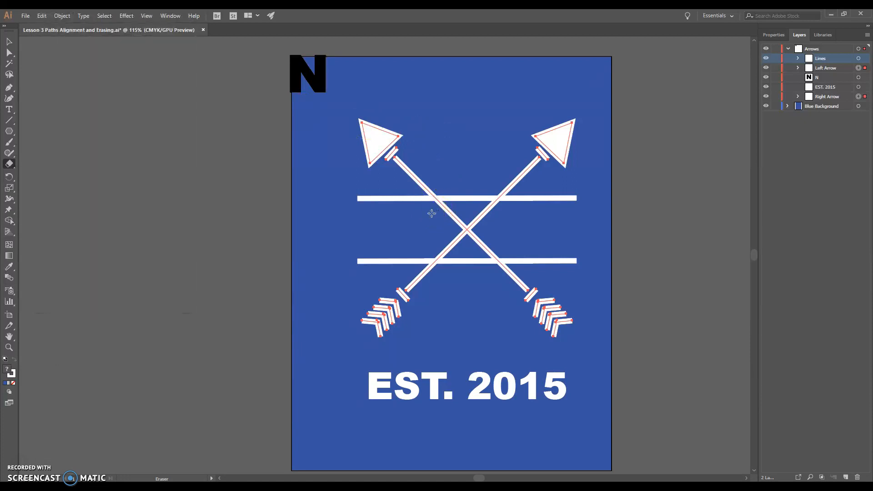
- Erase all parts of both arrow shafts between the two horizontal lines, including the crossing, and deselect the artwork
click(427, 206)
drag(508, 212, 509, 215)
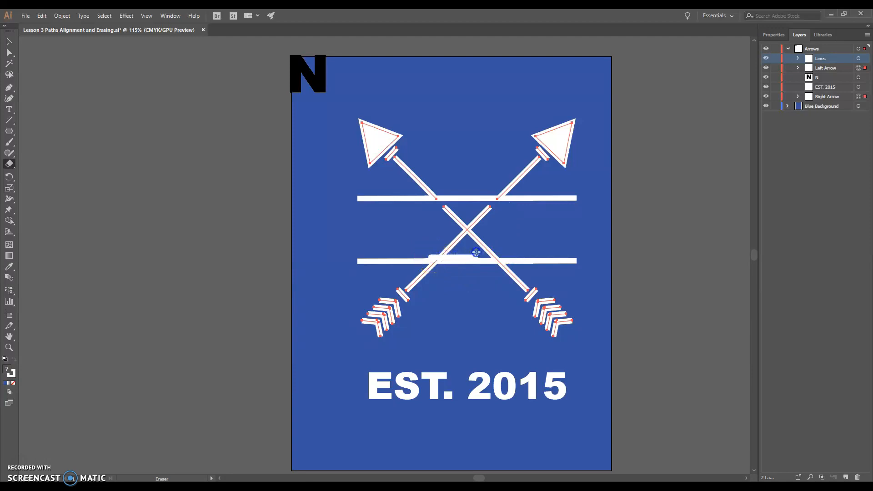
drag(505, 253, 508, 250)
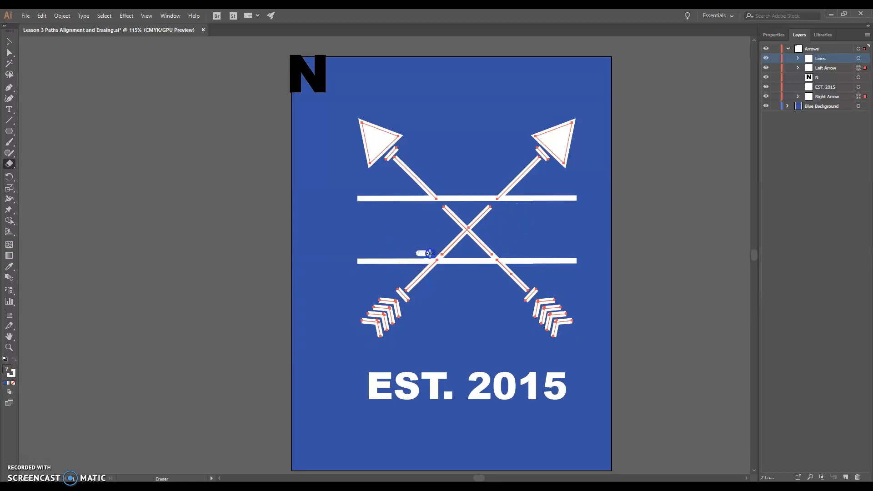
drag(505, 256, 505, 256)
mouse_move(451, 257)
mouse_down()
mouse_move(412, 258)
mouse_move(504, 256)
mouse_up()
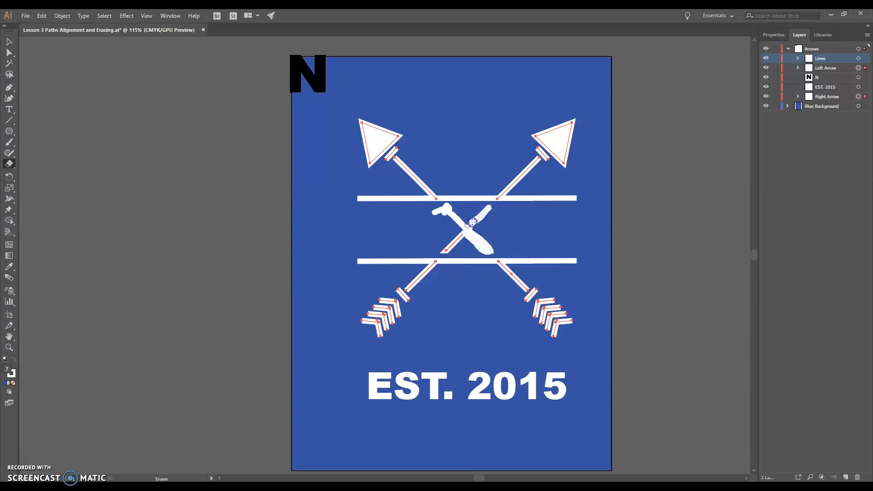
drag(468, 231, 437, 233)
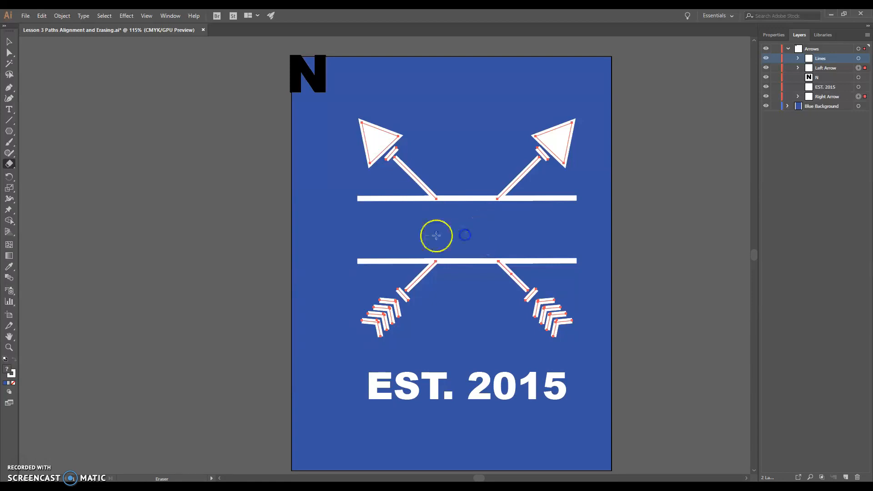
click(10, 41)
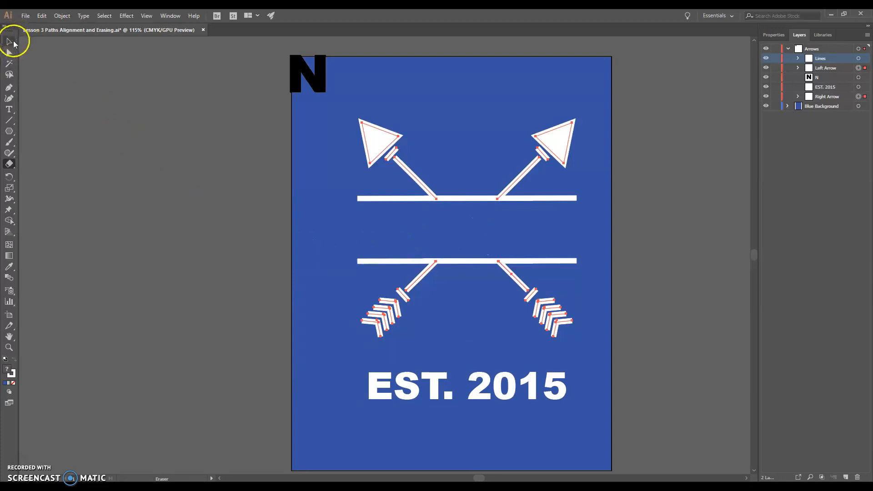
click(317, 175)
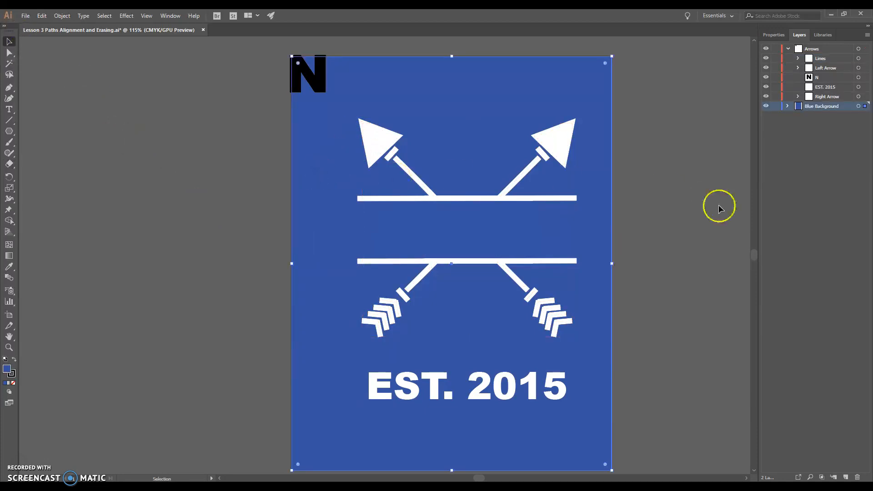
click(702, 209)
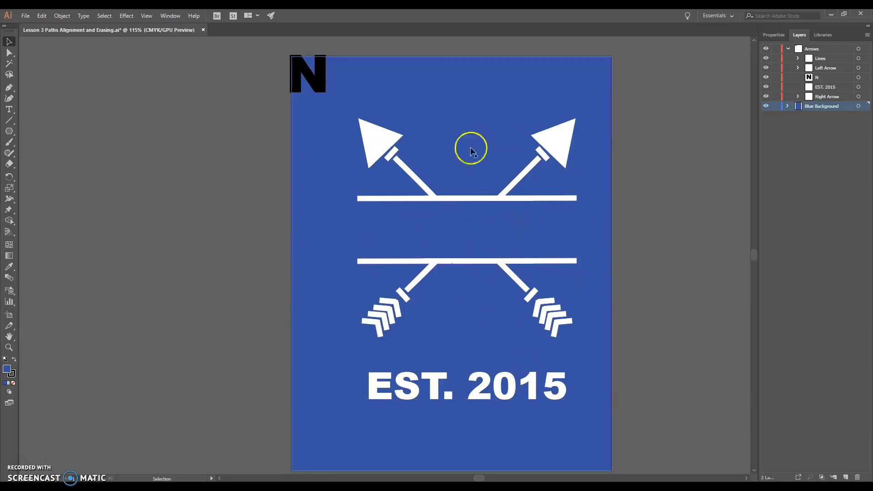
- Move the "EST. 2015" text up into the empty space between the two horizontal lines and deselect it
click(825, 87)
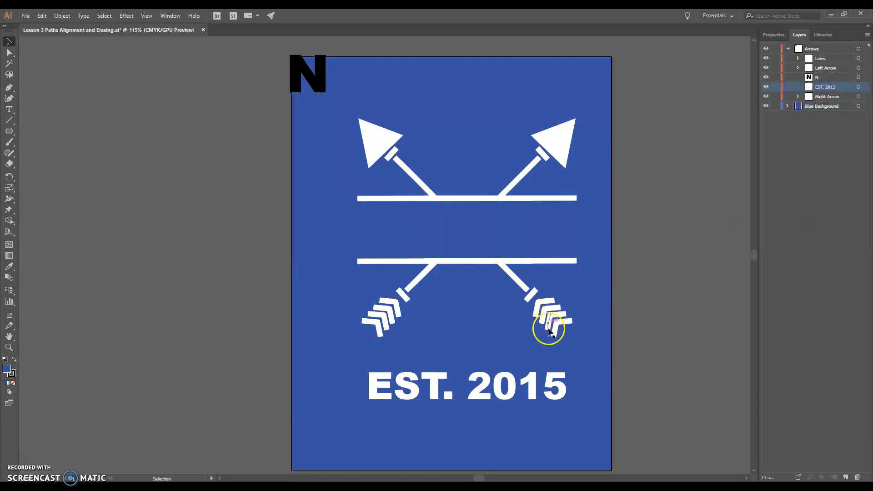
drag(487, 382, 485, 220)
click(681, 238)
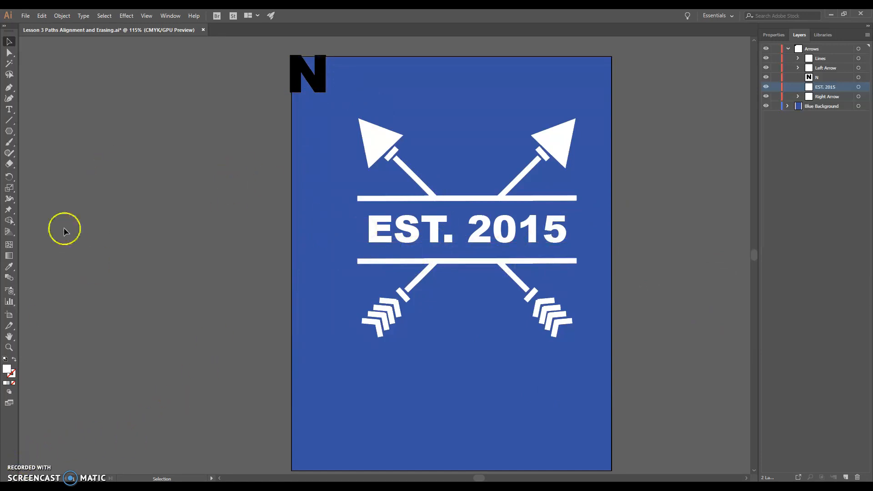
- Draw a white five-pointed star in the empty space between the two arrowheads with the Star tool
click(9, 132)
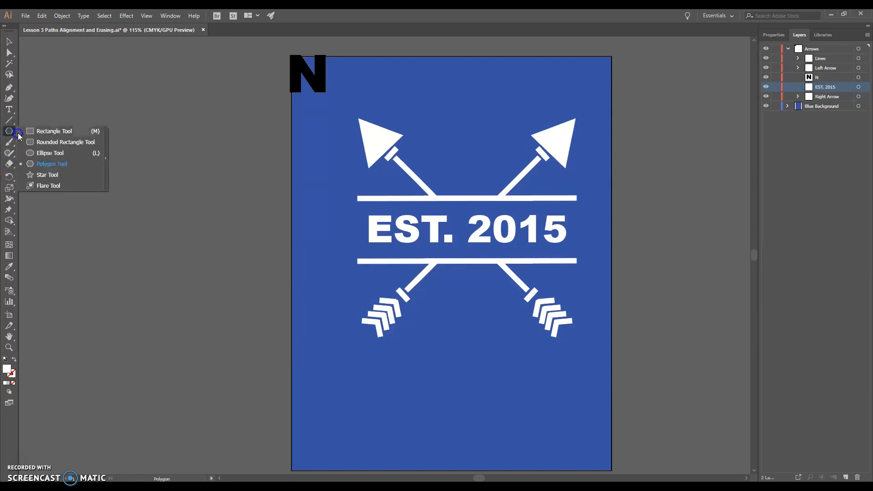
click(72, 176)
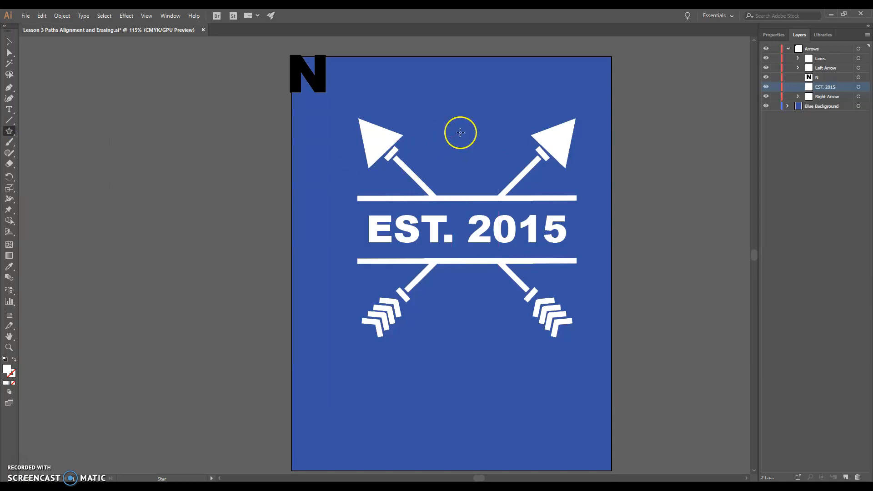
drag(466, 120, 453, 139)
click(9, 42)
drag(490, 113, 488, 108)
drag(496, 141, 502, 136)
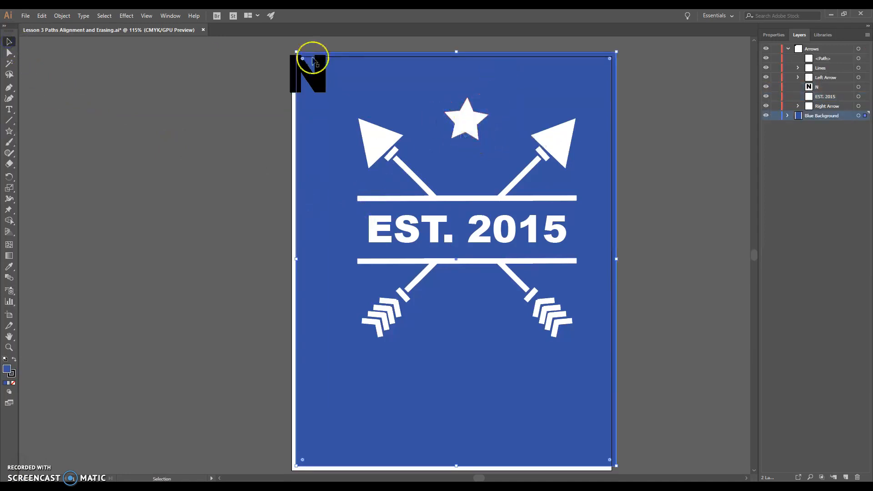
click(41, 16)
click(34, 26)
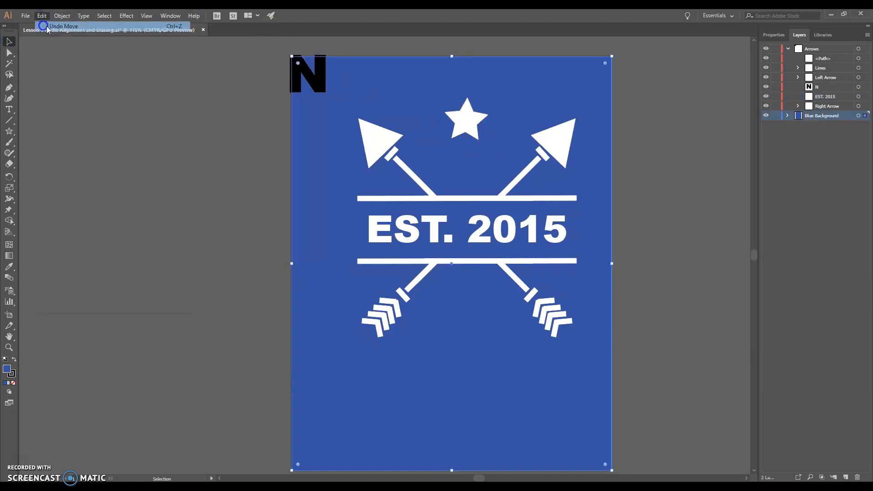
- Scale the star down slightly and position it centred near the top, between the two arrowheads
click(484, 139)
drag(494, 138, 466, 175)
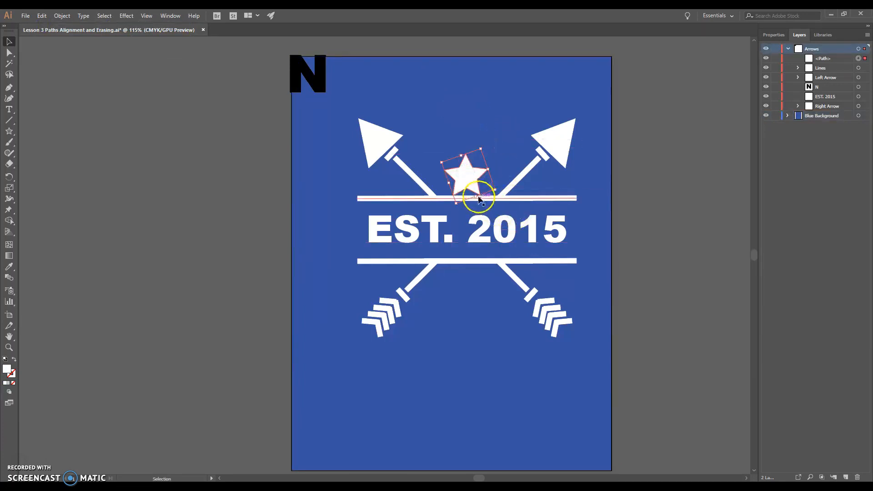
click(495, 136)
click(465, 174)
click(498, 192)
drag(495, 191, 463, 114)
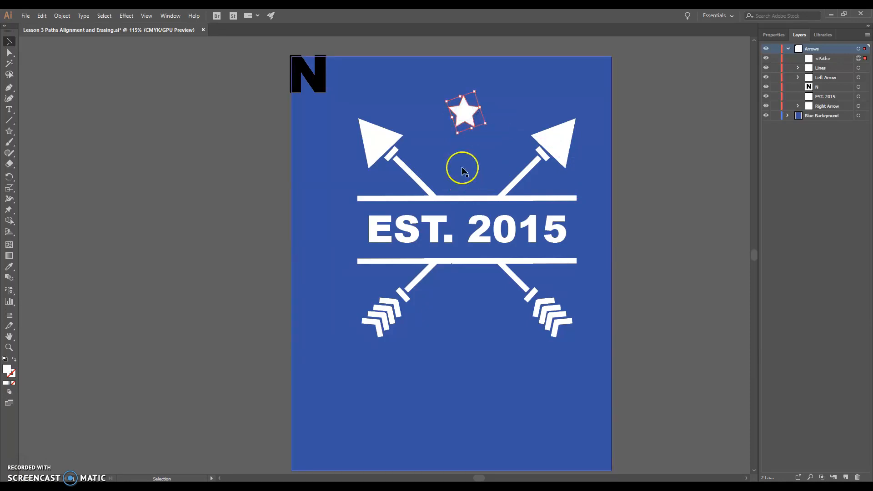
- Copy the star and paste two duplicates, placing one on each side of the original between the arrowheads
click(42, 16)
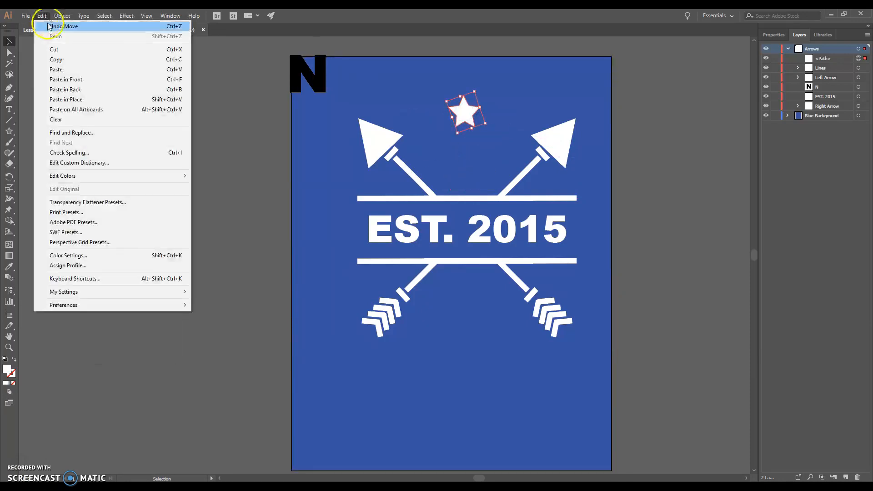
click(56, 59)
click(41, 15)
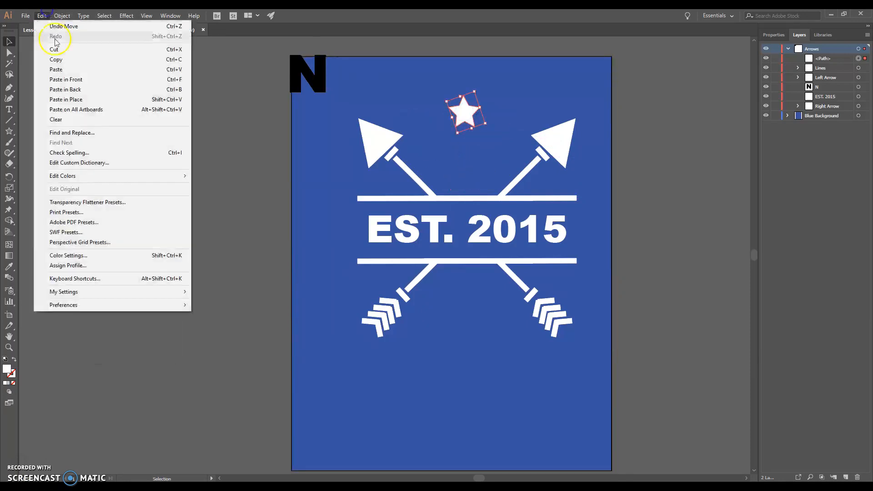
click(65, 71)
drag(385, 251, 427, 119)
click(42, 15)
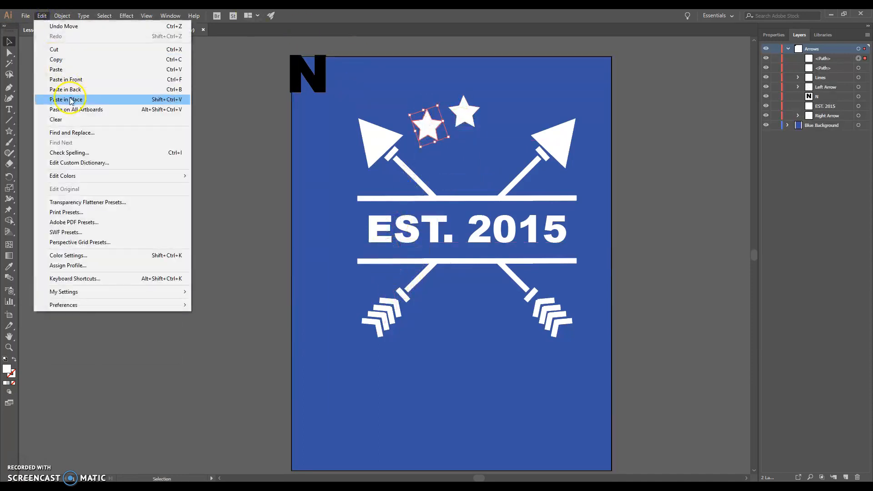
click(68, 73)
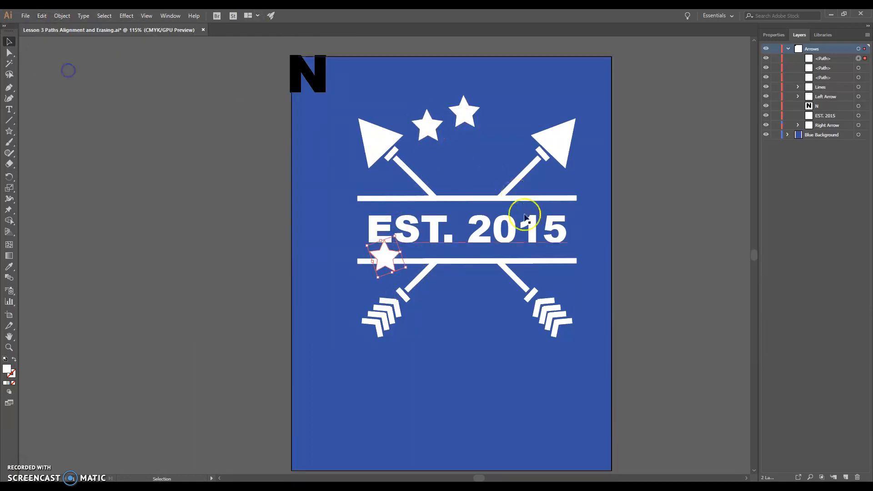
drag(389, 259, 506, 132)
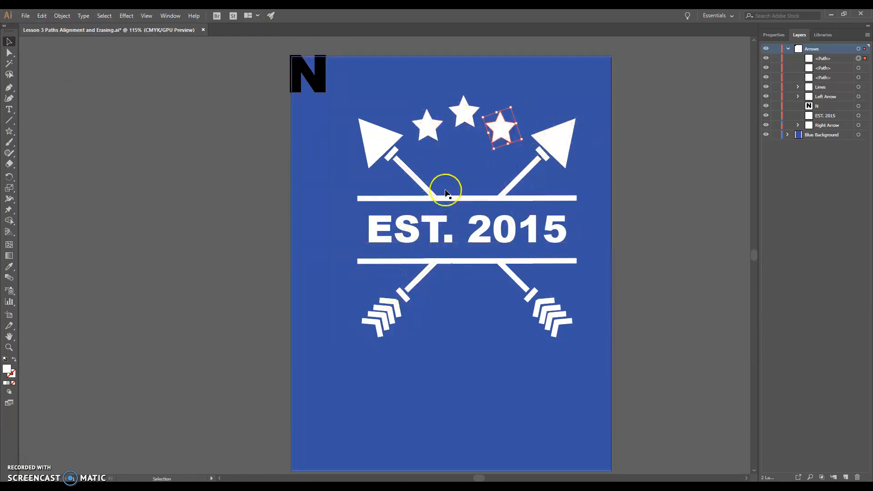
- Select all three stars and align their top edges
click(427, 122)
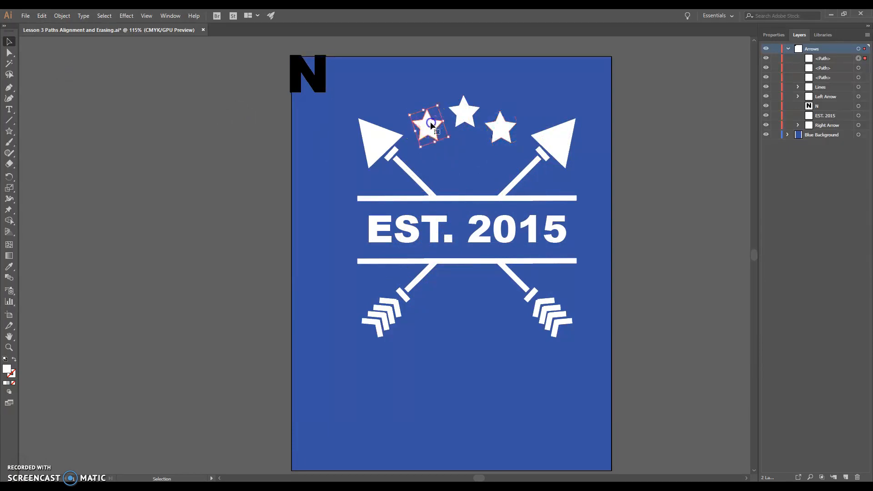
shift+click(468, 119)
shift+click(501, 128)
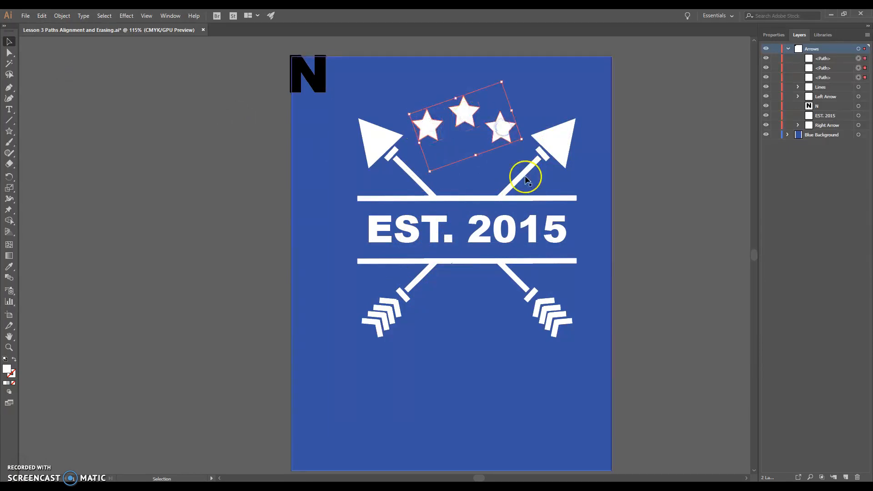
click(776, 35)
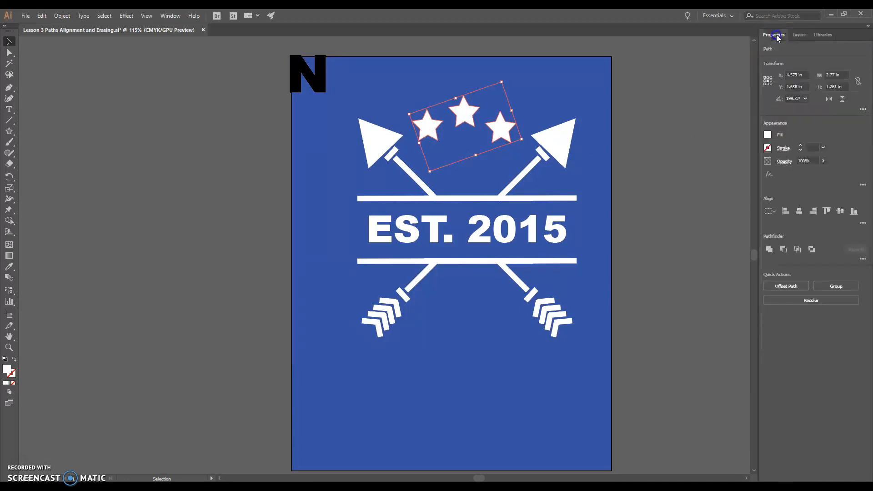
click(828, 212)
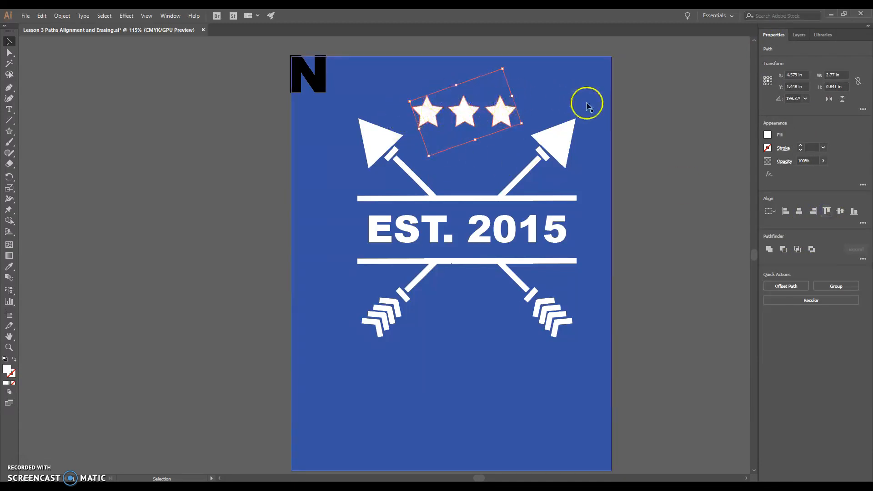
click(598, 142)
click(440, 115)
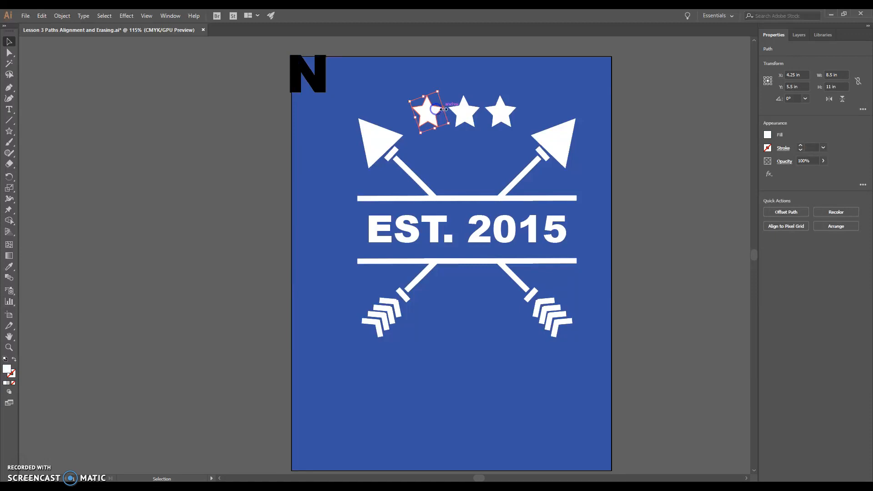
shift+click(470, 120)
shift+click(502, 114)
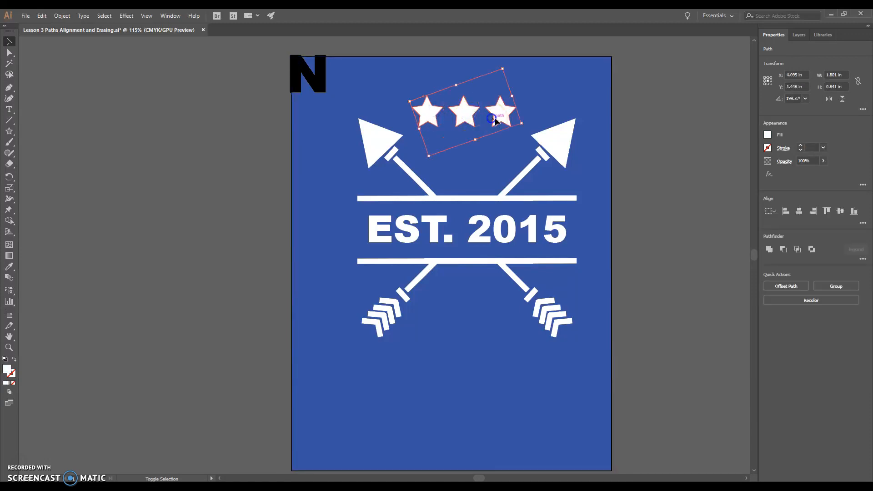
click(602, 151)
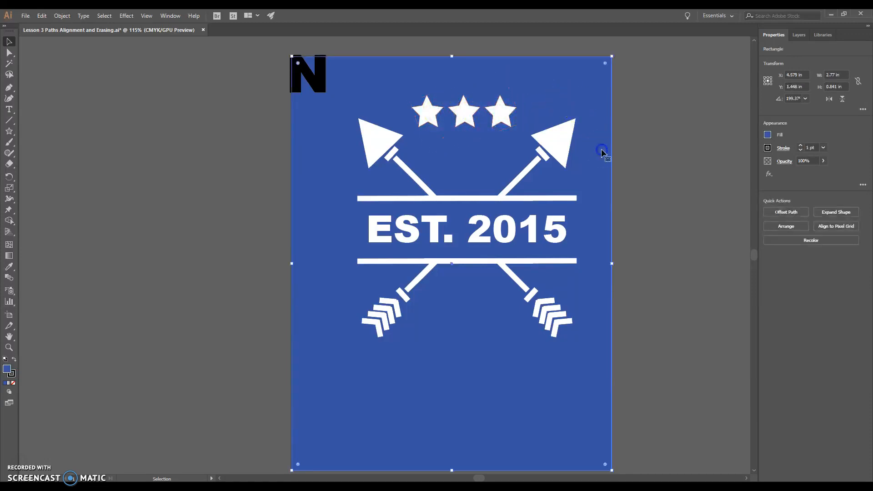
click(661, 140)
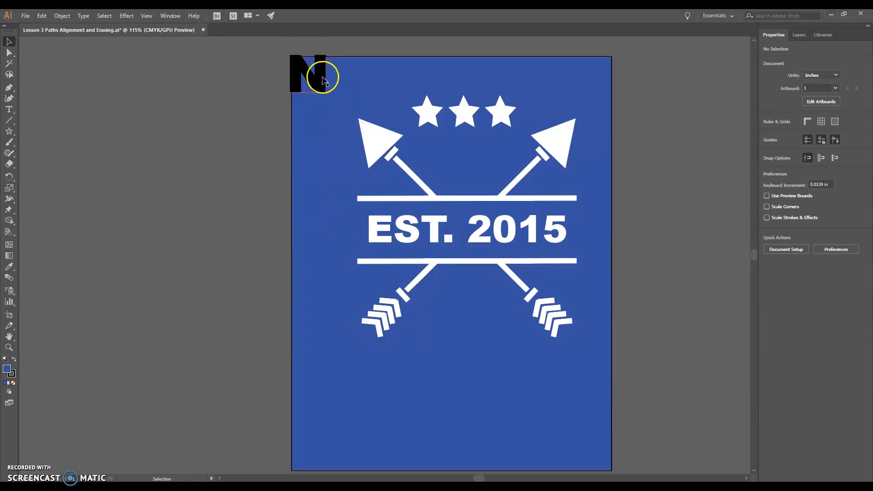
- Move the black letter "N" to the lower-left area of the artboard below the arrows and change its fill to white
drag(322, 78, 332, 404)
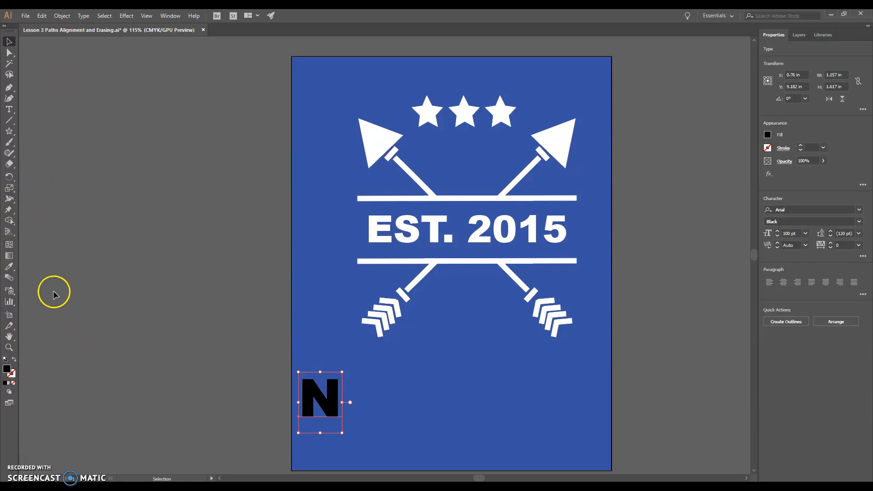
click(9, 109)
click(320, 416)
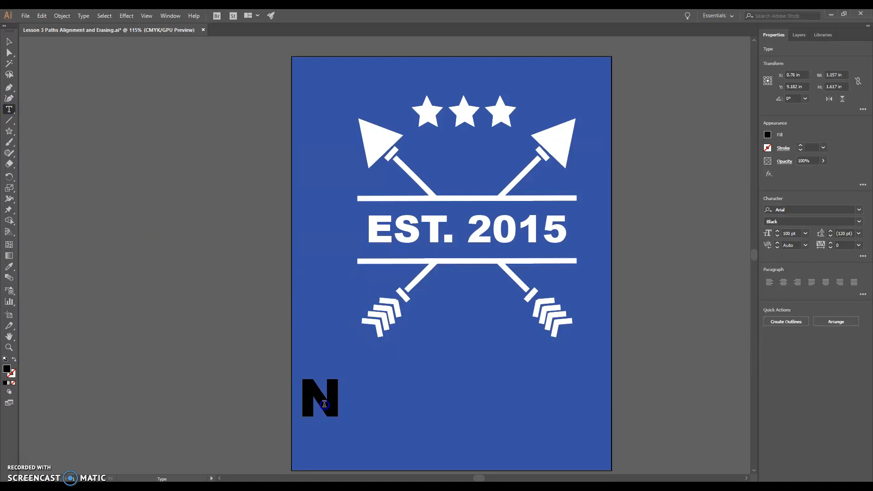
drag(335, 405, 306, 400)
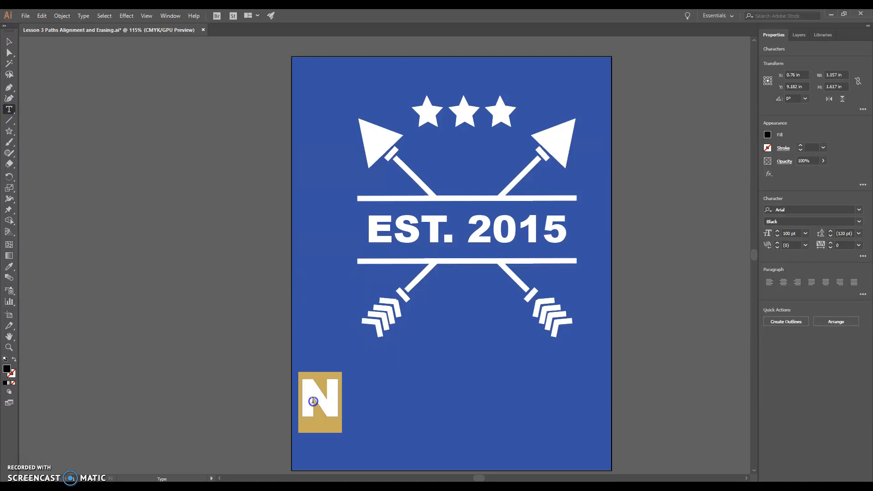
click(768, 136)
click(681, 167)
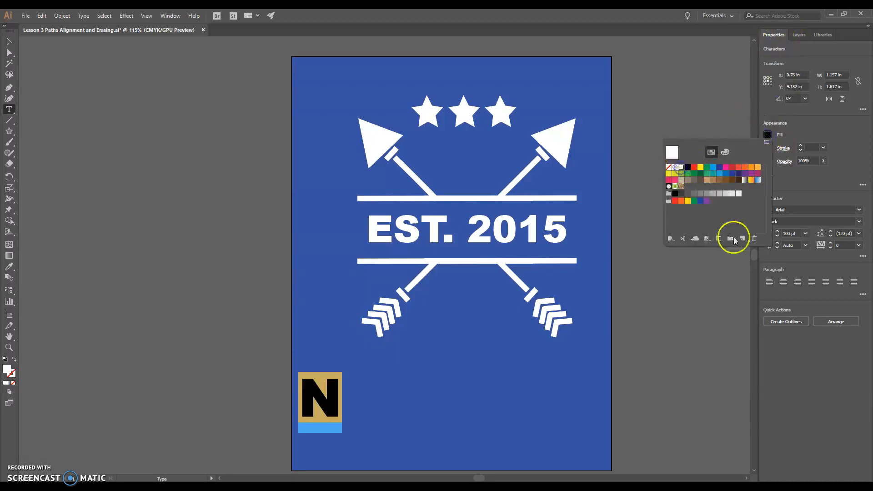
click(778, 134)
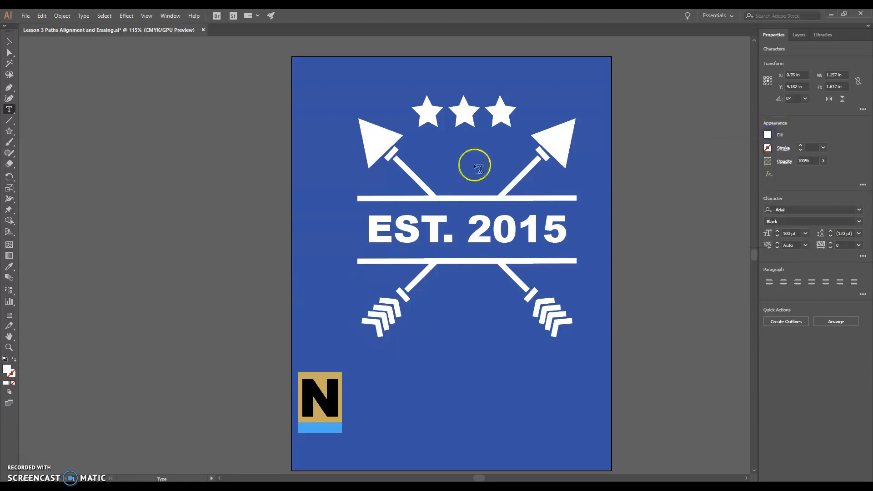
click(9, 41)
drag(332, 408, 338, 408)
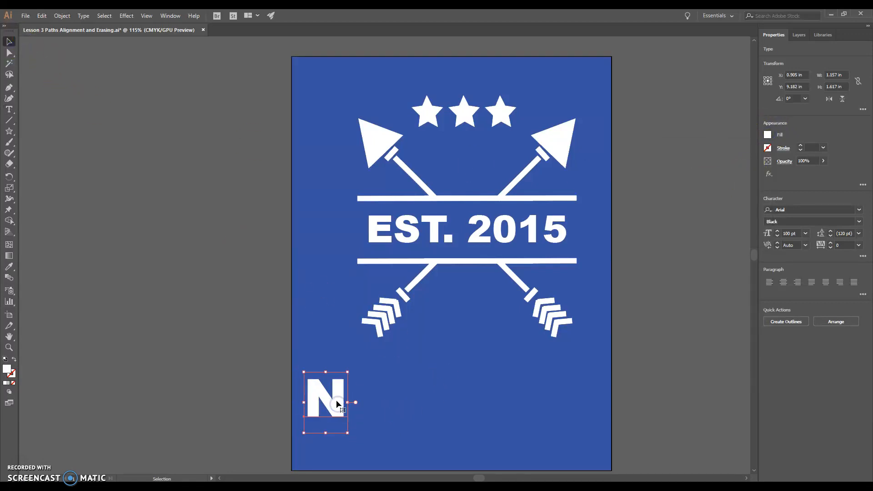
- Copy the white "N" and paste two duplicates, placing them to its right in a loose row below the arrows
click(42, 15)
click(56, 59)
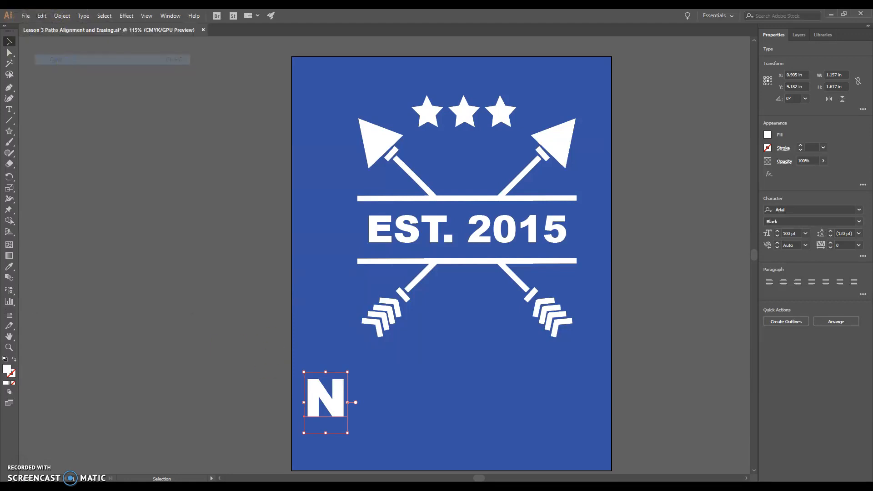
click(42, 15)
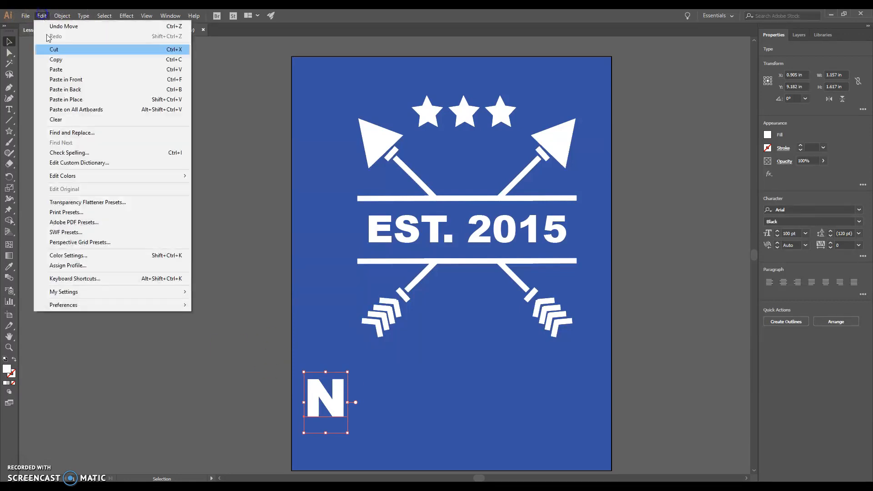
click(66, 70)
drag(373, 260, 375, 433)
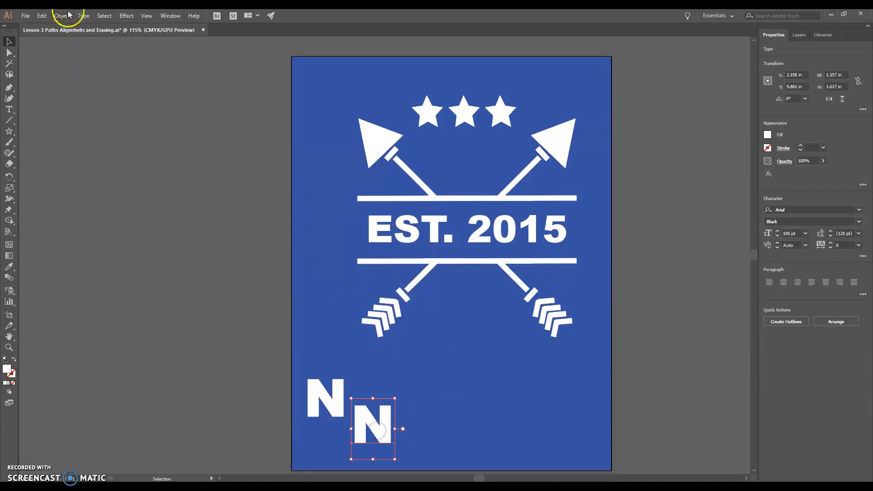
click(42, 15)
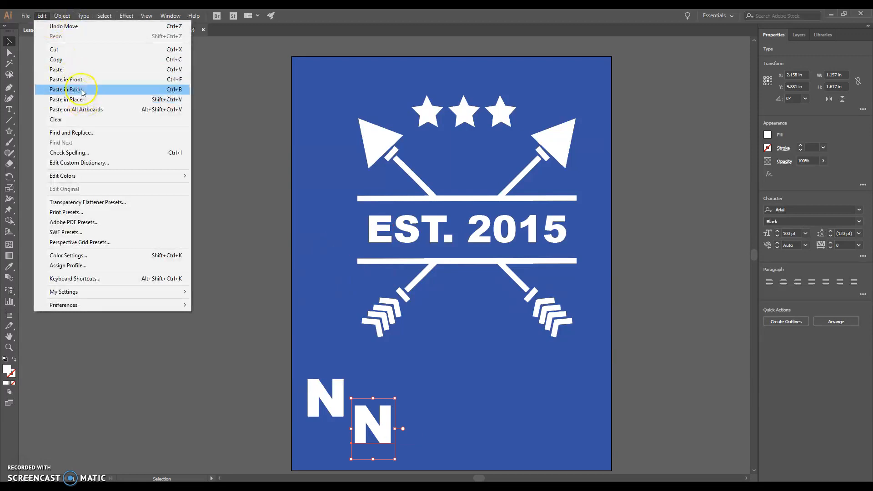
click(68, 70)
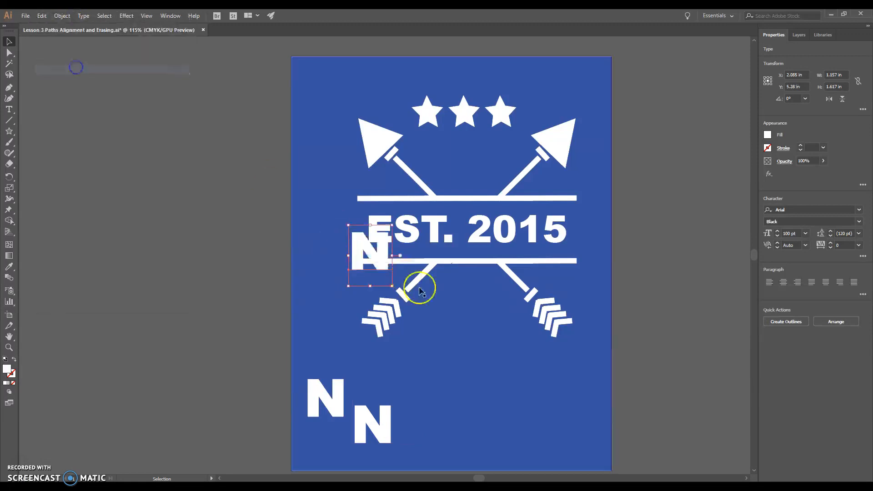
drag(381, 259, 439, 398)
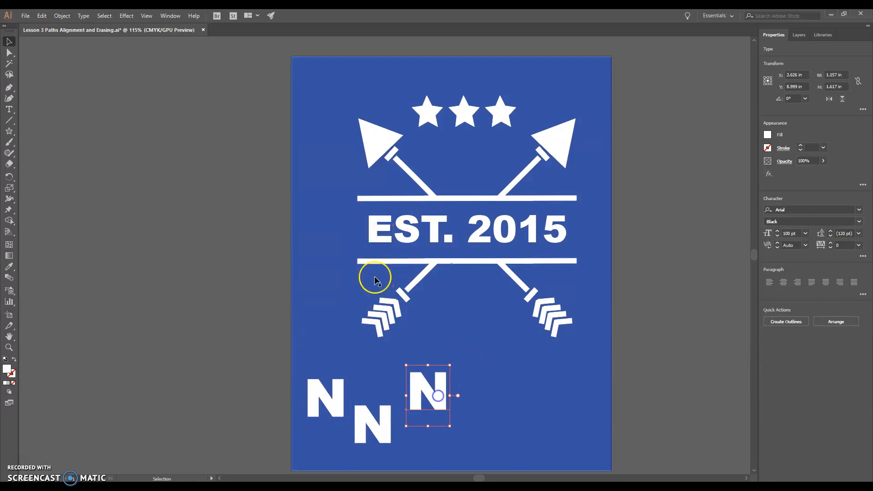
- Paste three more copies of the white "N", extending the loose zigzag row of letters below the arrows to six
click(19, 15)
mouse_move(41, 15)
click(58, 69)
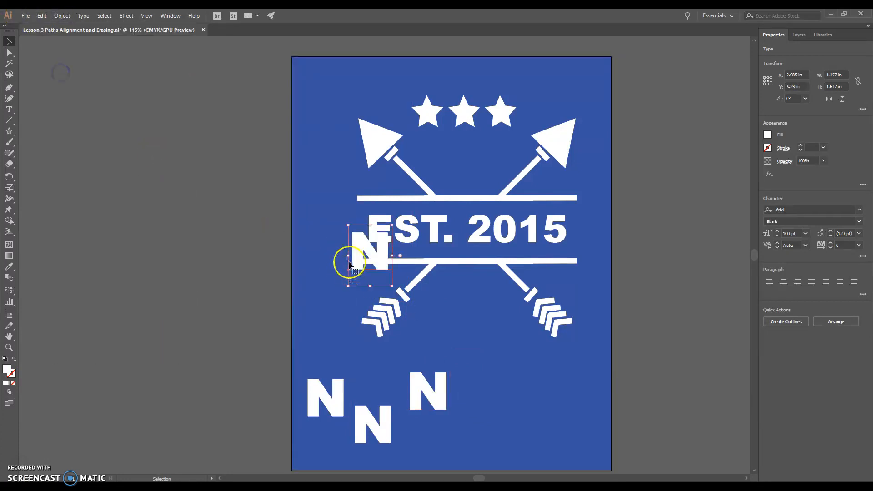
drag(363, 246, 469, 416)
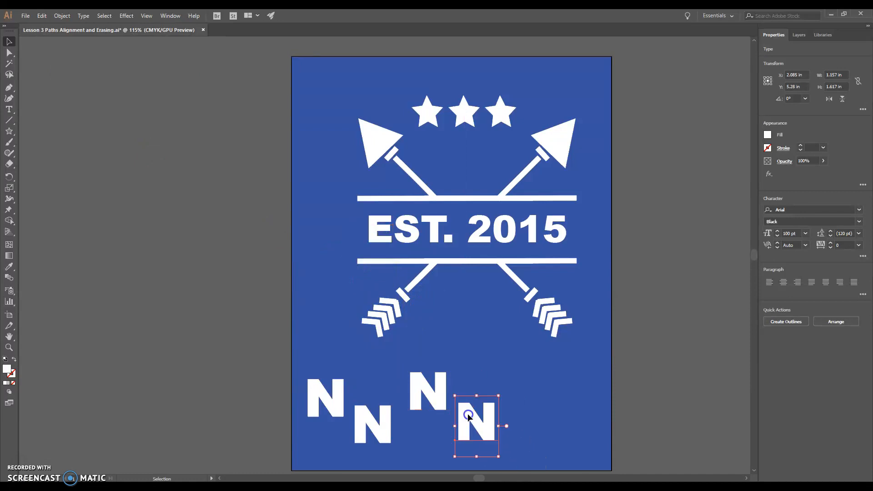
click(44, 15)
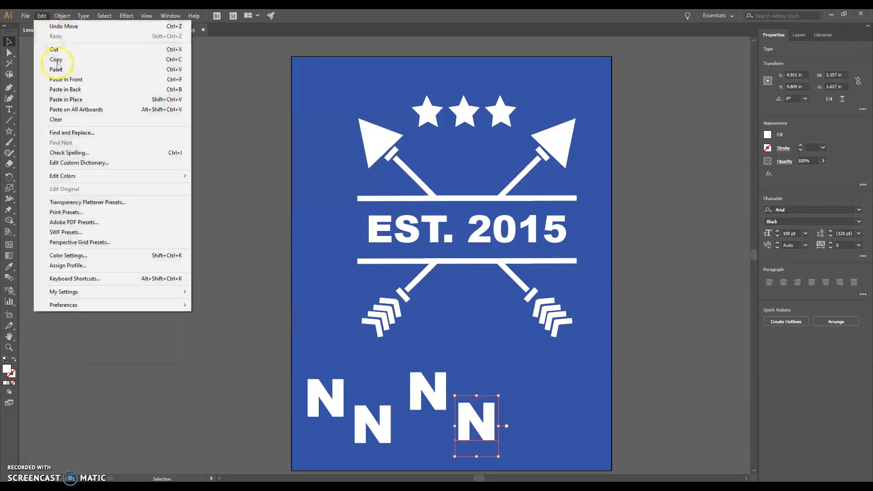
click(61, 69)
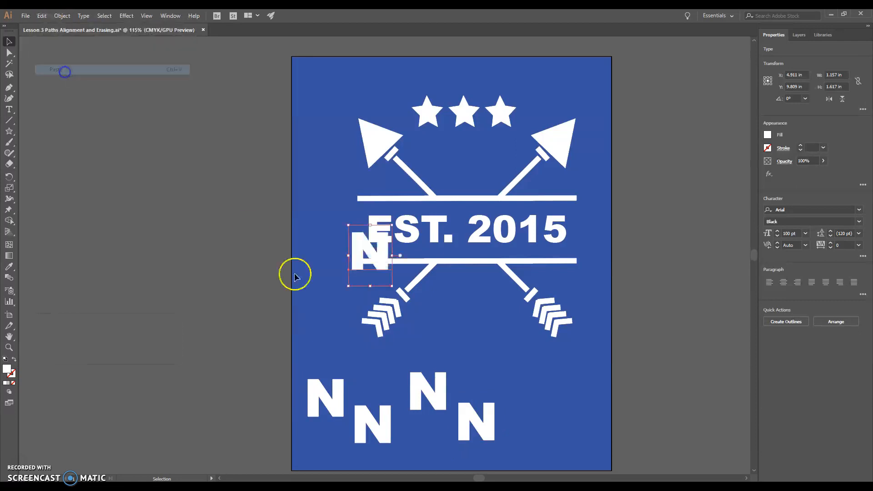
drag(357, 243, 514, 382)
click(41, 16)
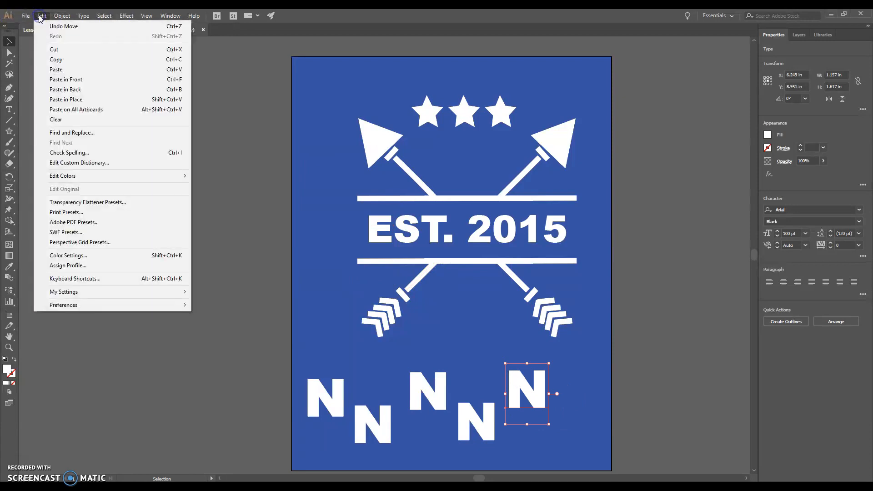
click(75, 70)
click(42, 16)
click(61, 69)
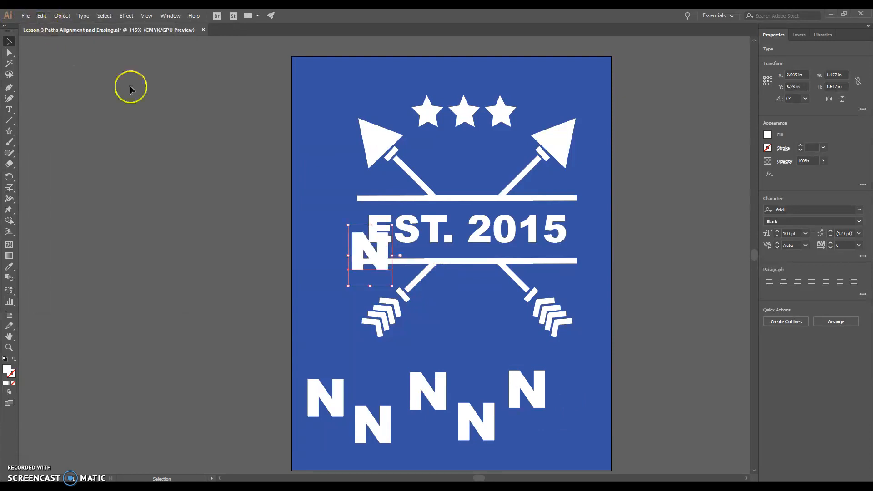
drag(368, 251, 581, 439)
- Select the first, third and fifth "N" in the row and align their top edges
click(337, 400)
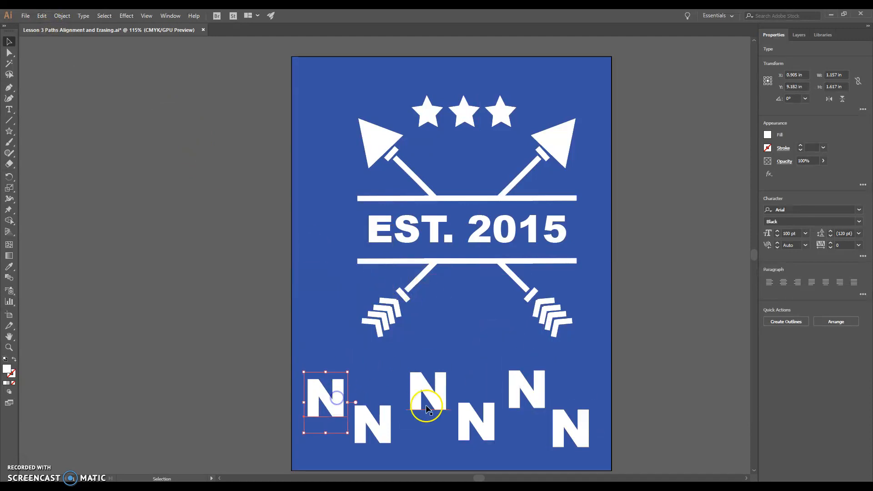
shift+click(425, 393)
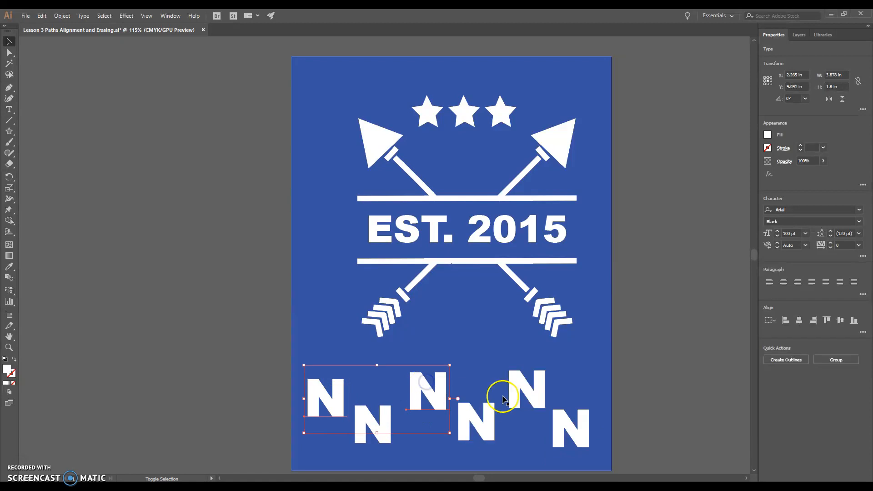
shift+click(539, 394)
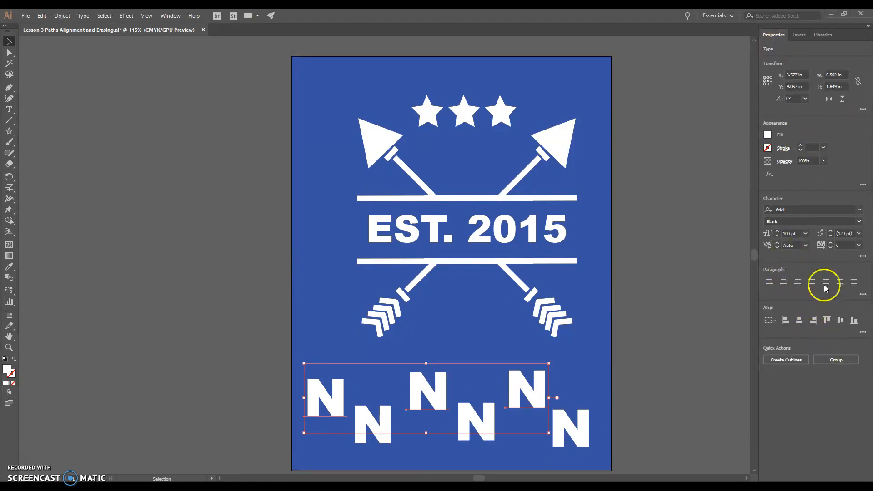
click(828, 320)
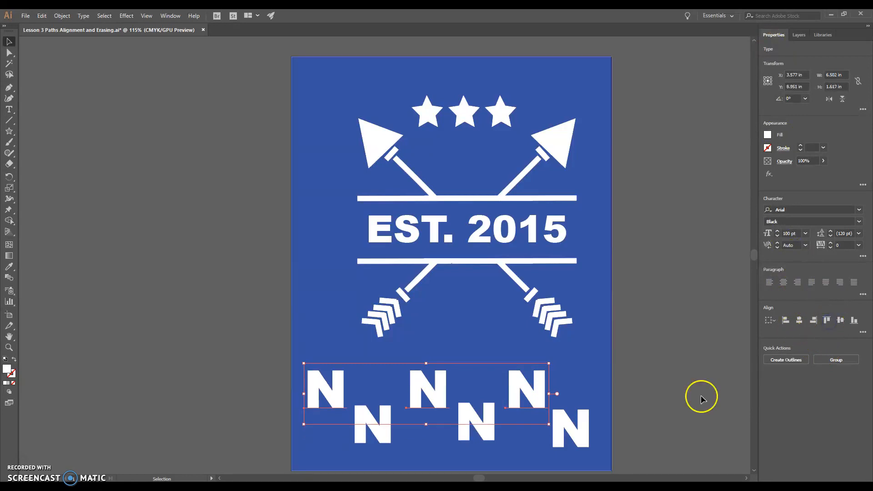
- Select the second, fourth and sixth "N" and align their bottom edges
click(377, 430)
shift+click(473, 436)
shift+click(557, 436)
click(853, 323)
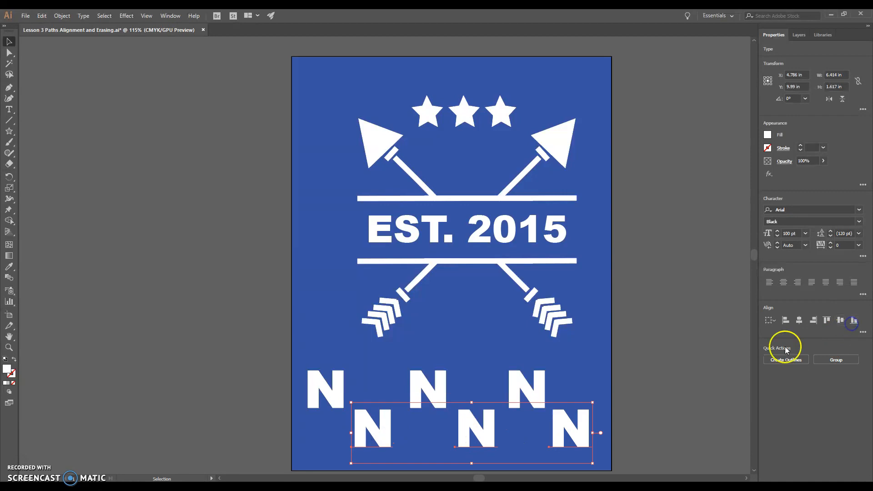
- Replace the six "N" placeholders one by one, in zigzag order from left to right, with the capital letters of the person's first name
click(10, 110)
click(324, 389)
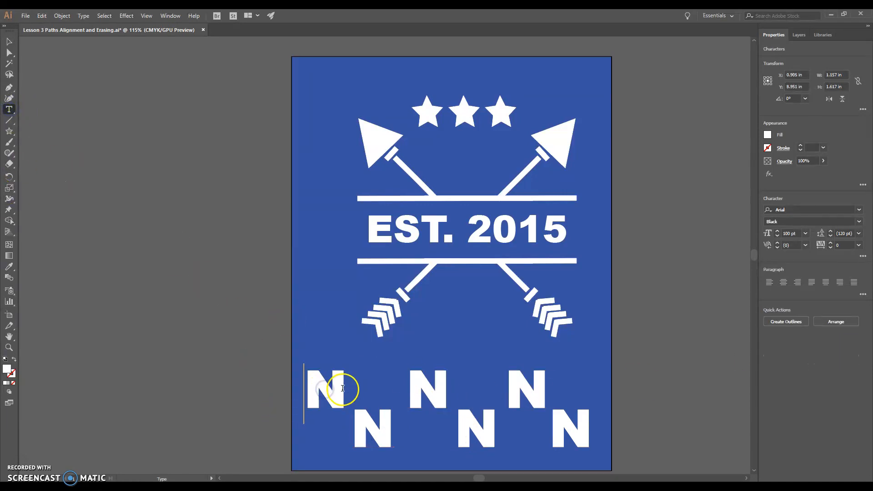
double_click(338, 387)
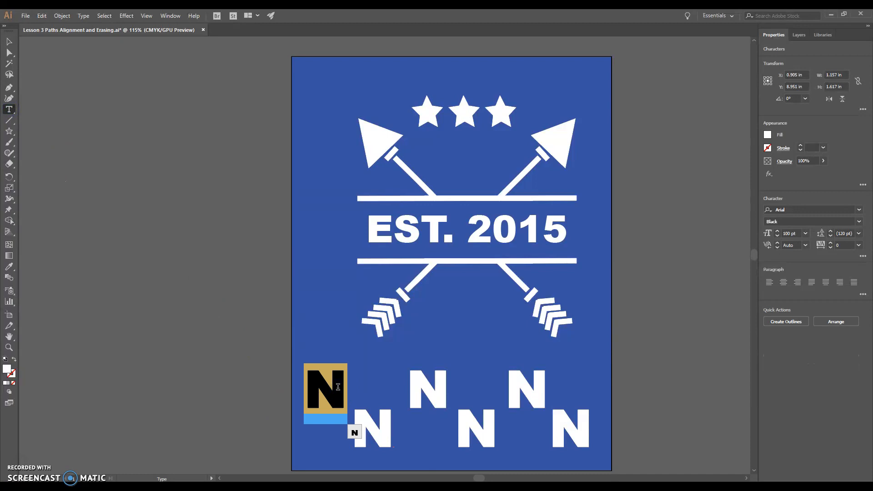
text(R)
click(365, 415)
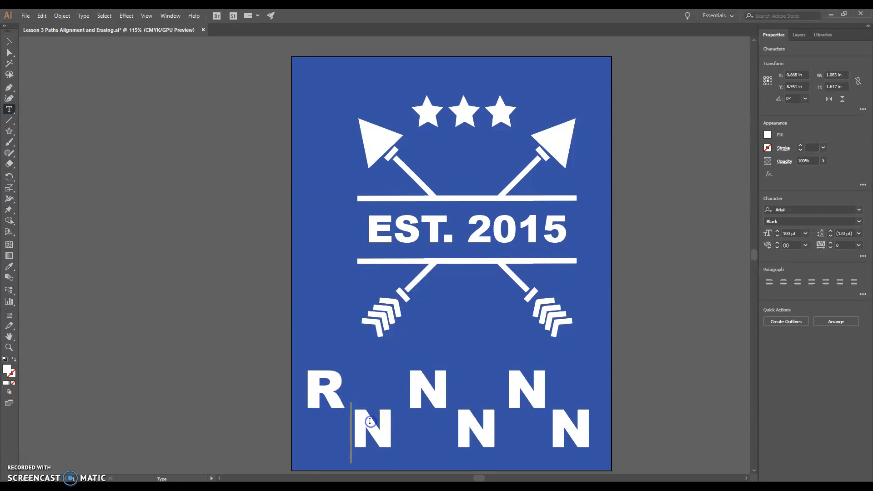
double_click(370, 421)
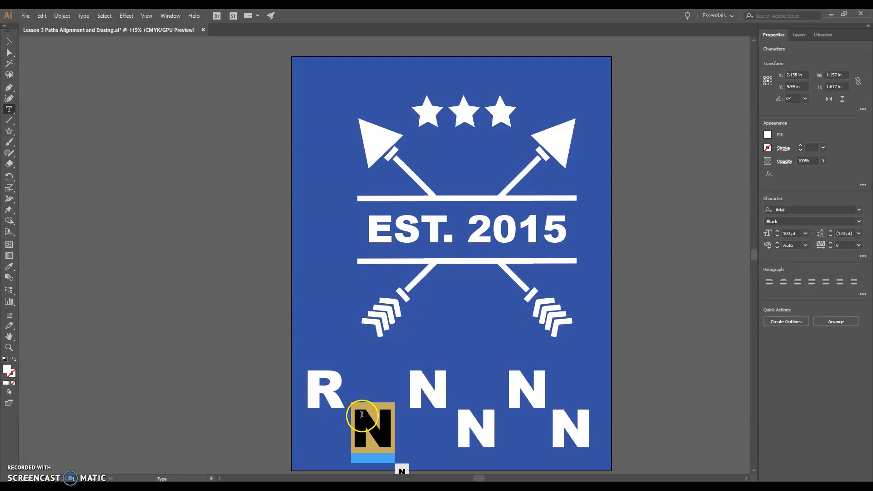
text(O)
double_click(414, 378)
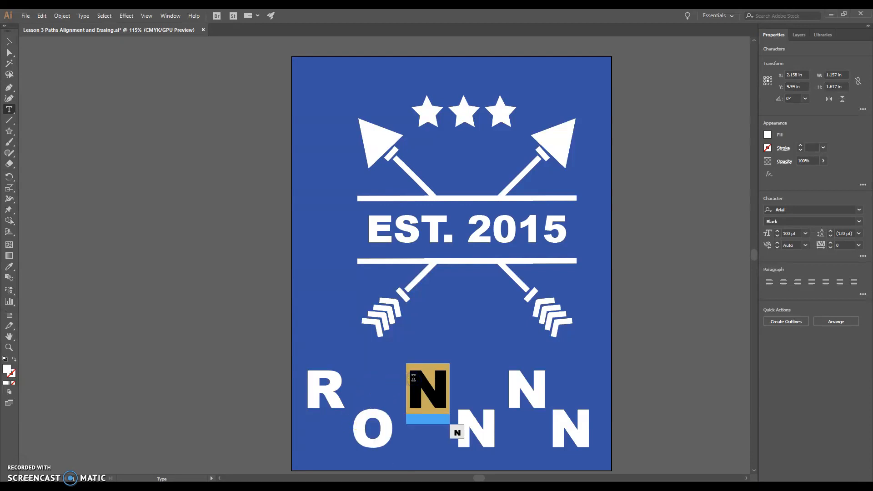
text(B)
double_click(470, 427)
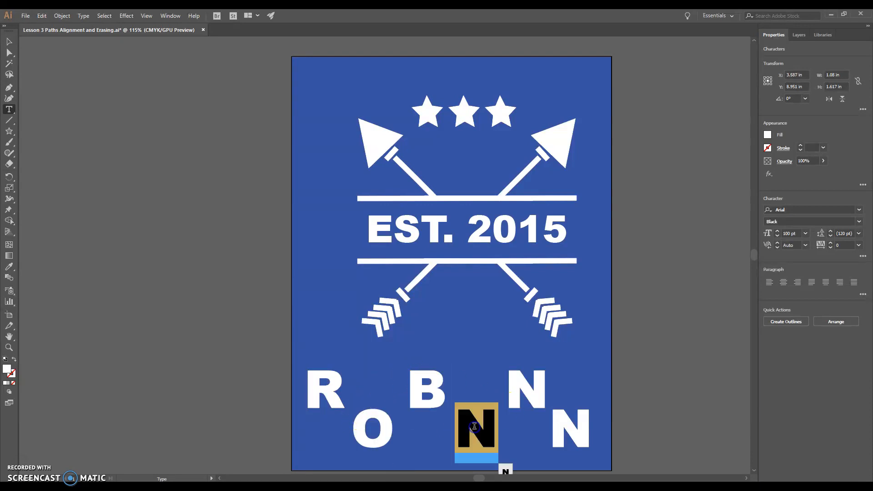
text(E)
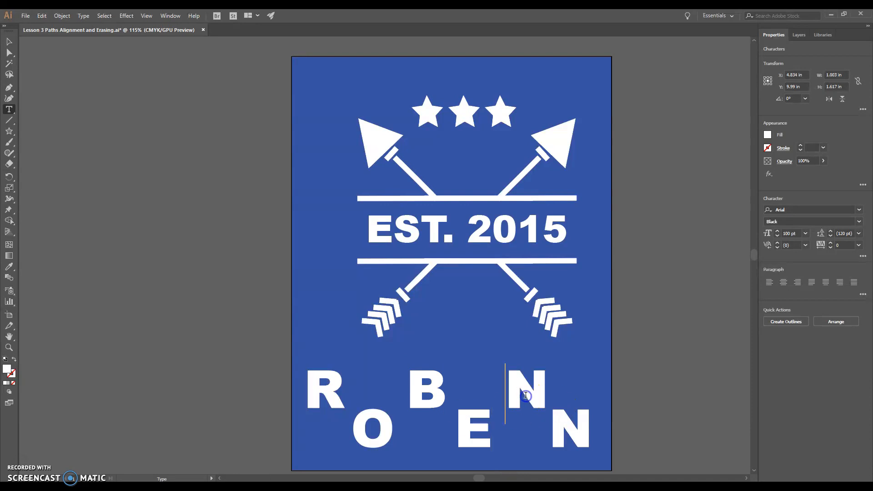
double_click(526, 395)
text(R)
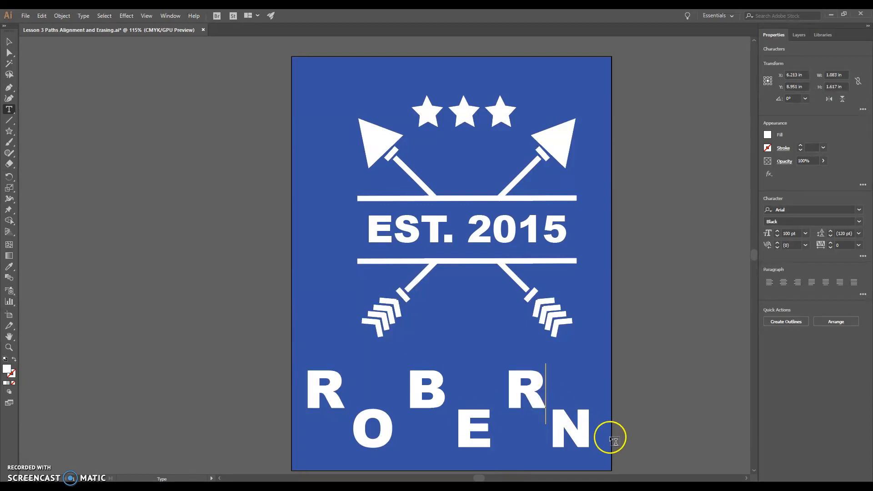
double_click(562, 423)
text(T)
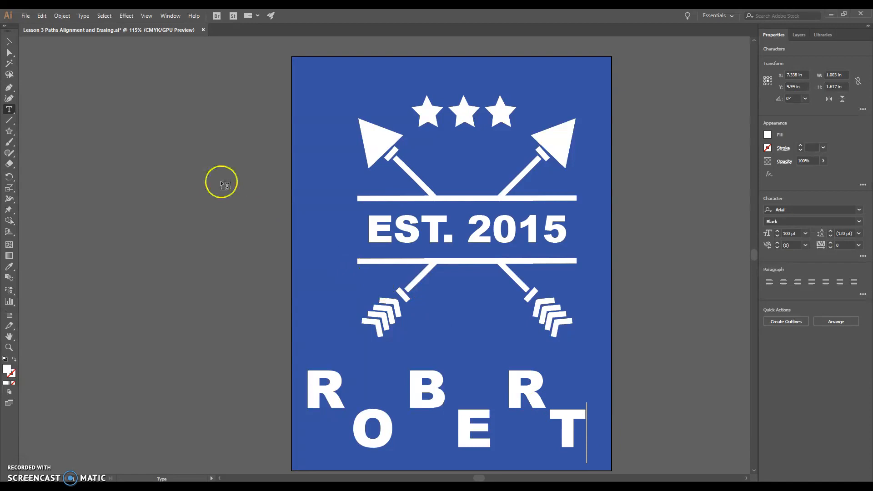
- Move the last letter of the zigzag name slightly to the right and deselect it
click(10, 42)
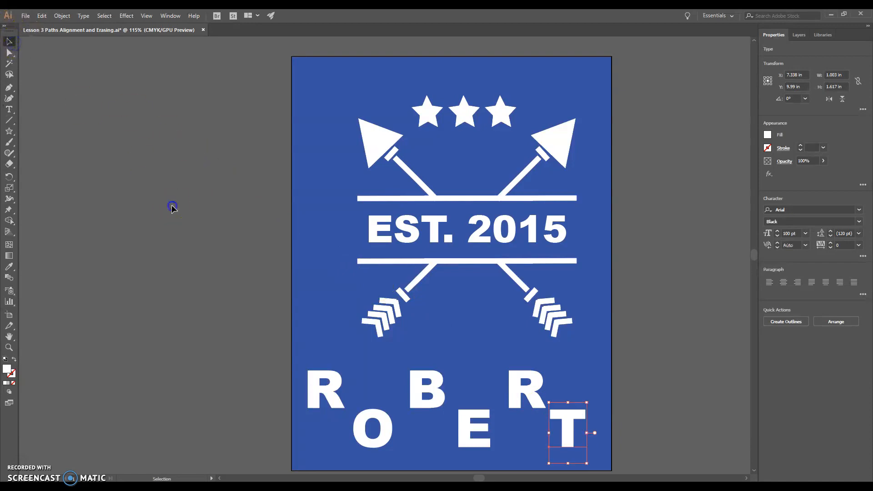
click(172, 207)
drag(565, 419, 579, 420)
click(670, 403)
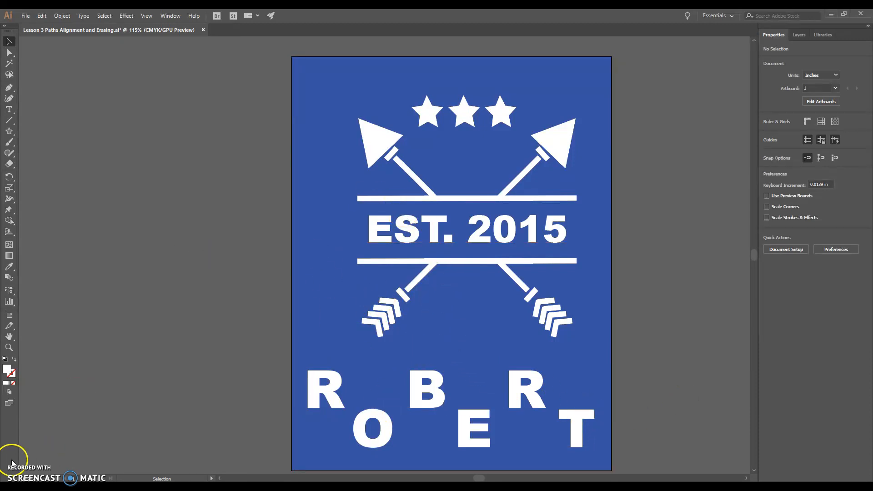
click(795, 38)
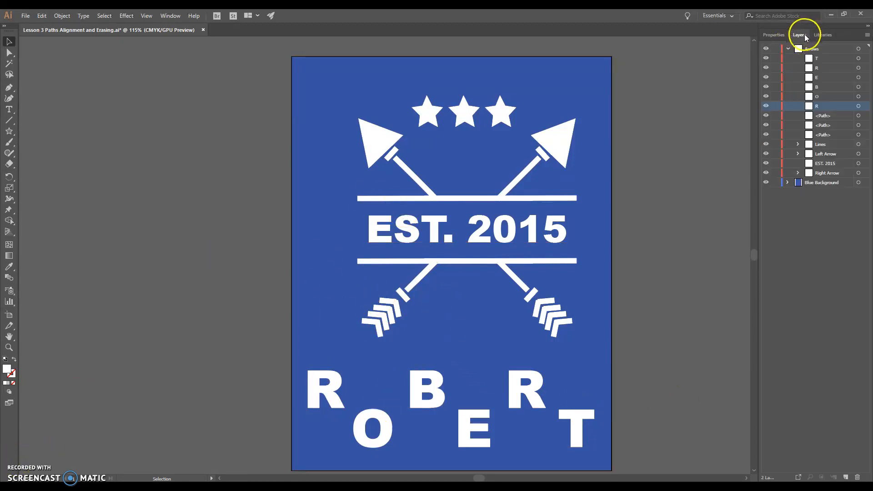
click(822, 59)
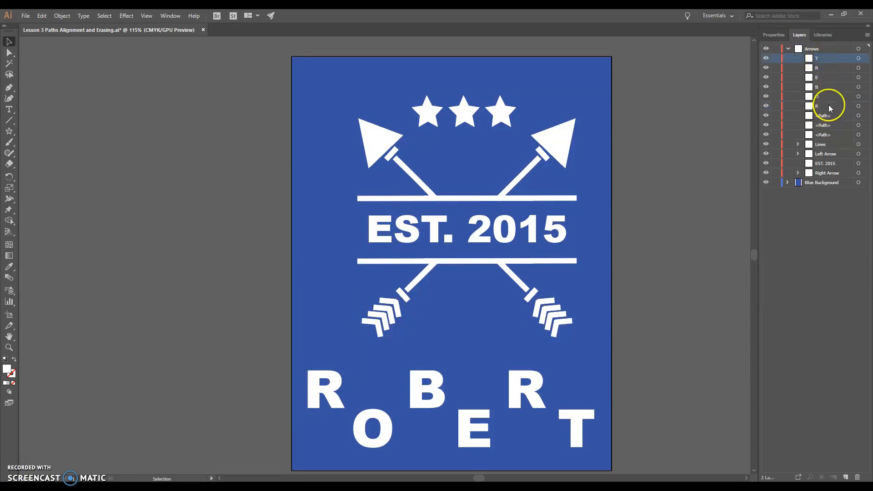
shift+click(829, 106)
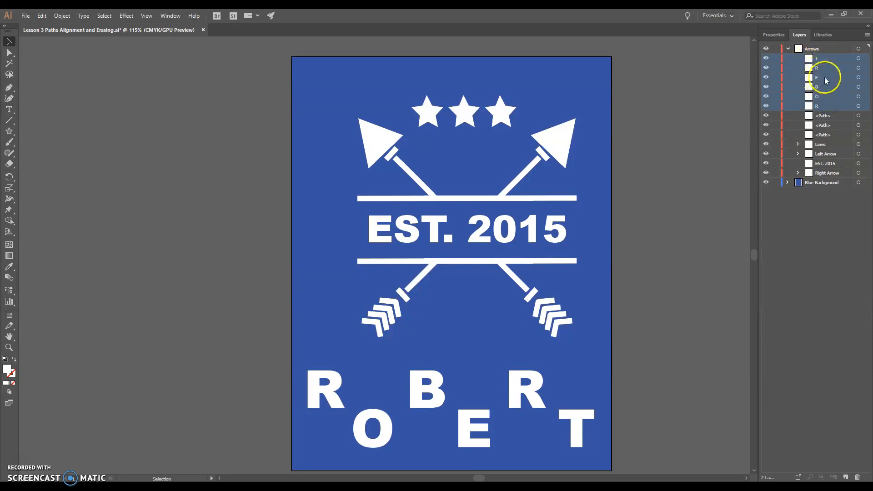
click(778, 35)
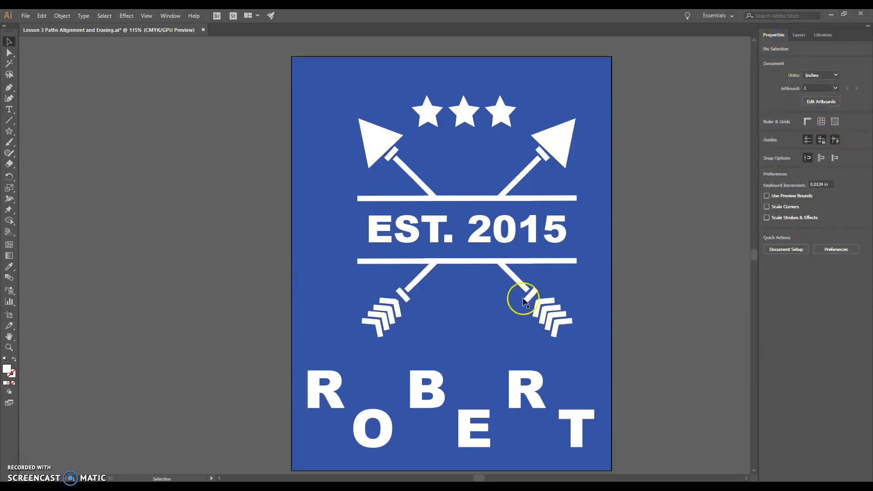
- Select all six letters of the zigzag name on the artboard and group them
click(341, 380)
shift+click(386, 423)
shift+click(421, 389)
shift+click(468, 425)
shift+click(519, 388)
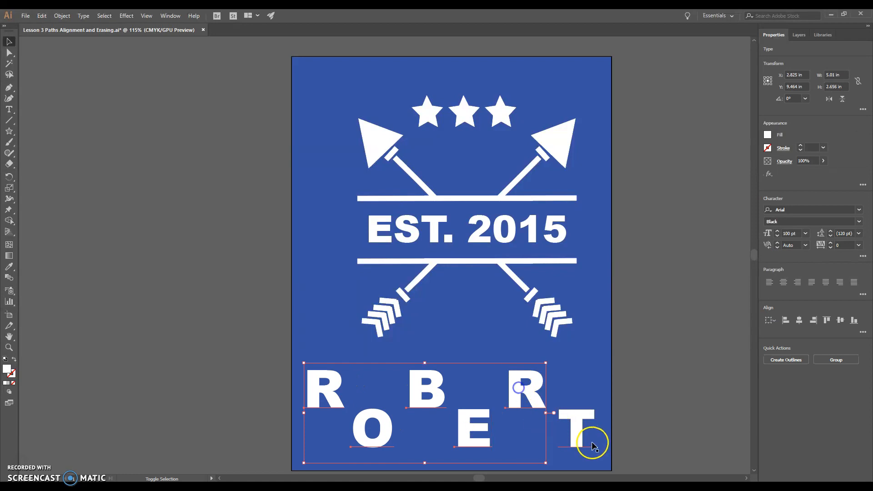
shift+click(592, 446)
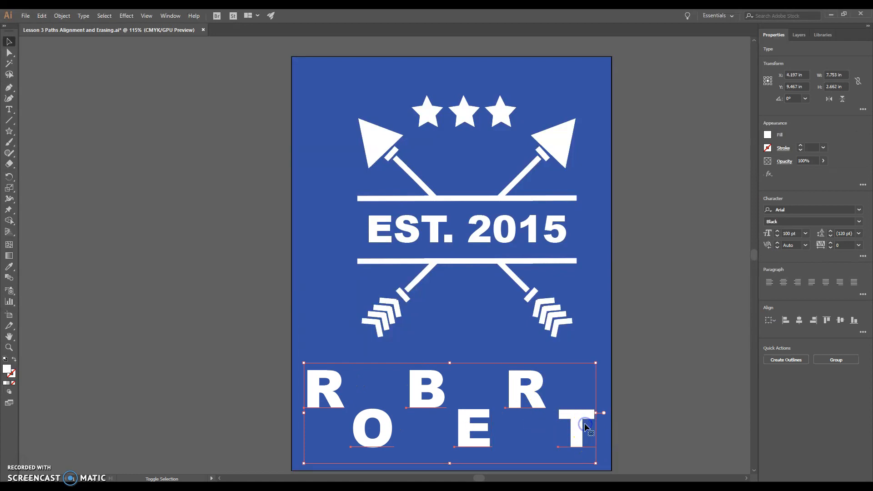
click(836, 362)
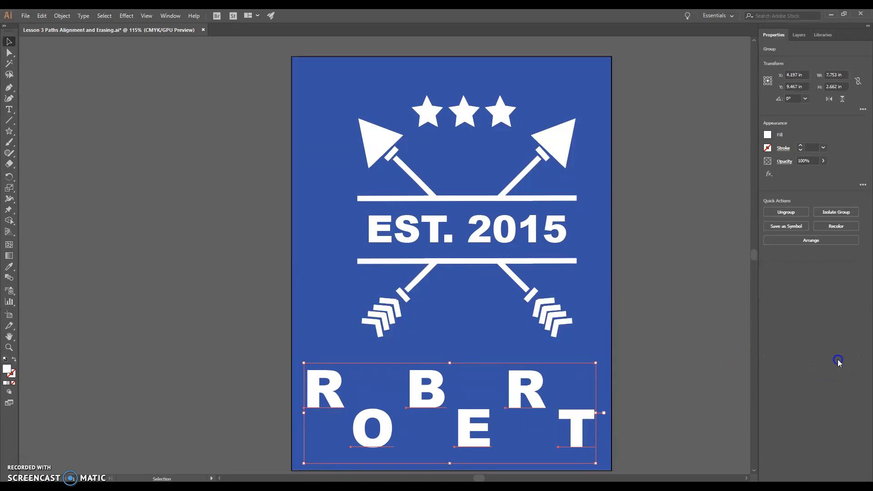
- Rename the new letter group in the Arrows layer to "Name"
click(797, 36)
click(833, 59)
click(767, 59)
click(767, 59)
click(767, 59)
click(767, 59)
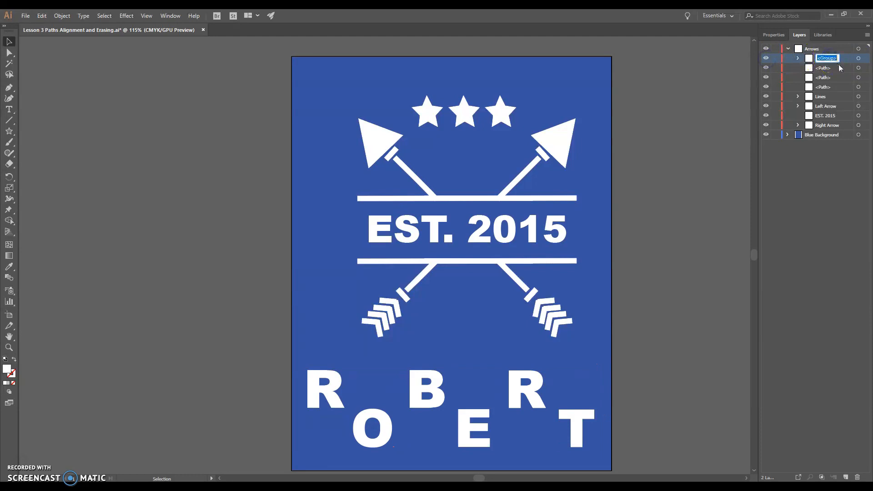
key(BackSpace)
click(766, 67)
click(766, 68)
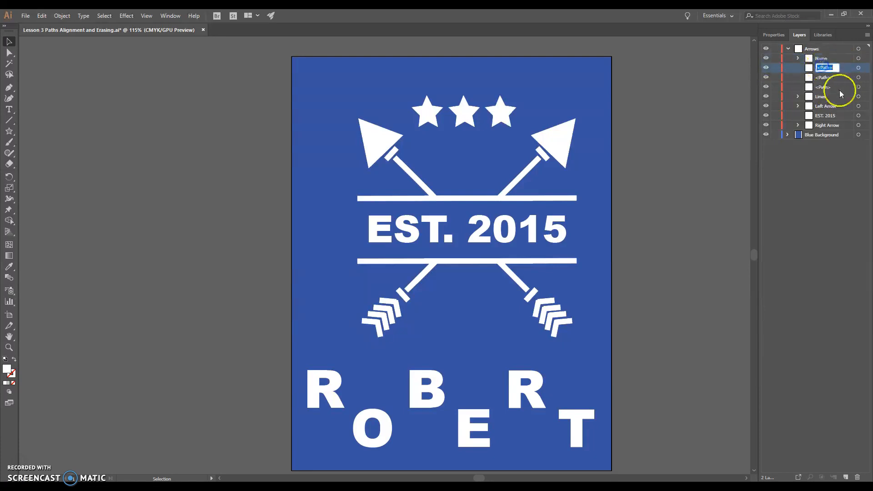
click(771, 67)
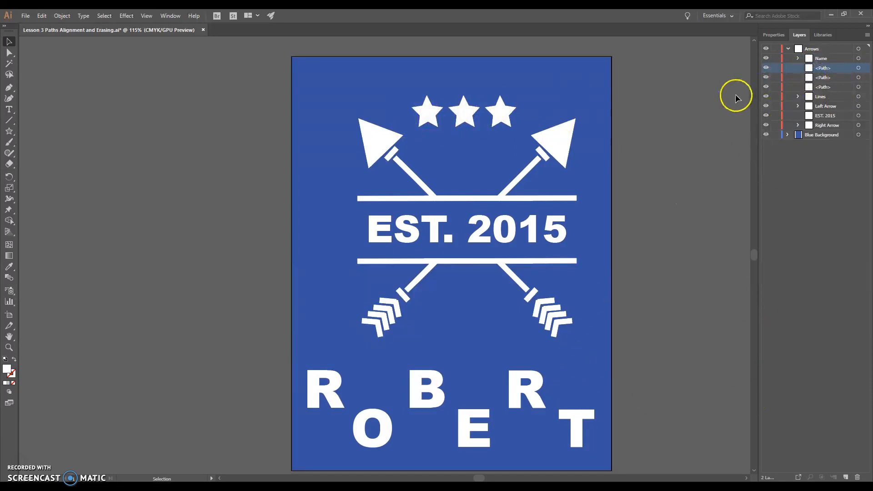
- Select the three stars between the arrowheads and group them
click(773, 34)
click(437, 107)
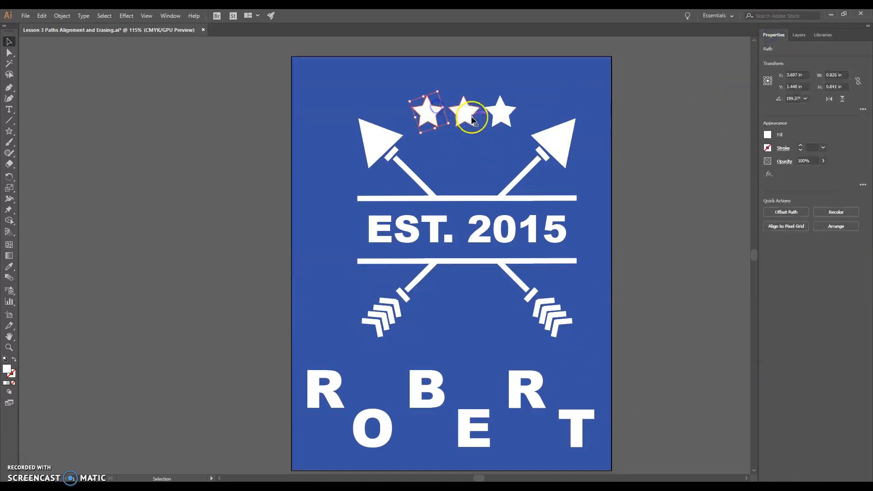
shift+click(472, 119)
shift+click(503, 113)
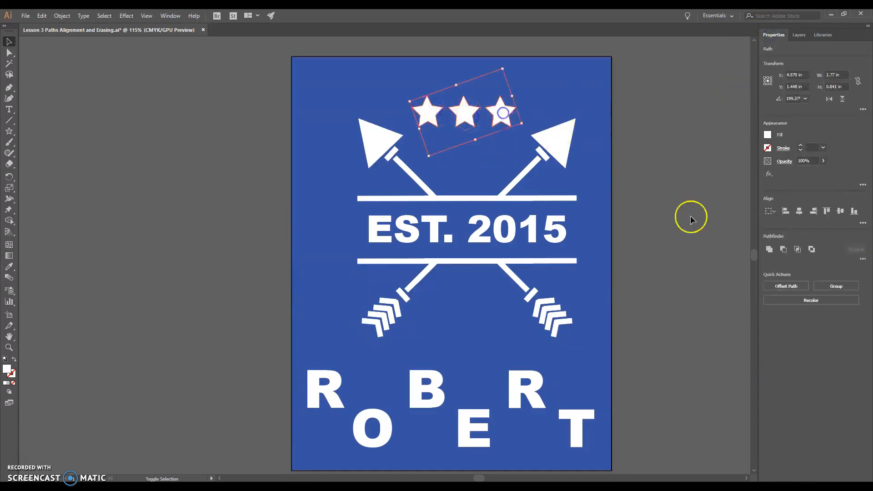
click(838, 286)
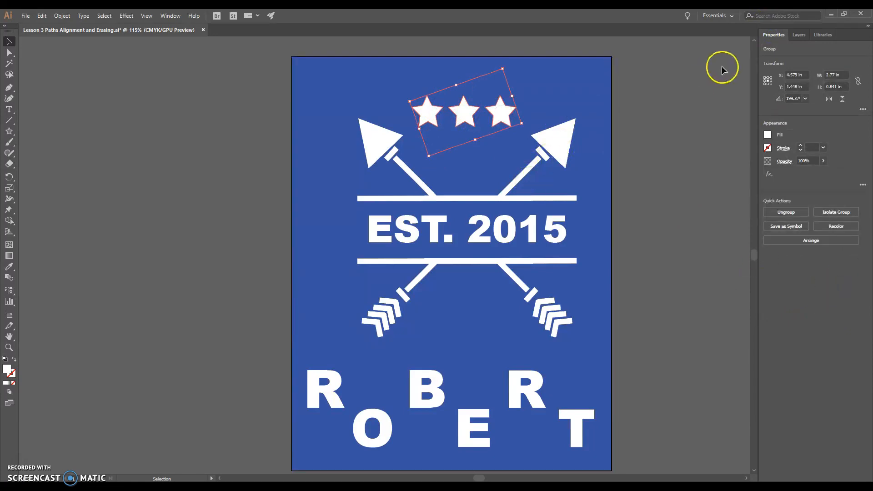
- Rename the new star group in the Arrows layer to "Stars" and deselect it
click(799, 36)
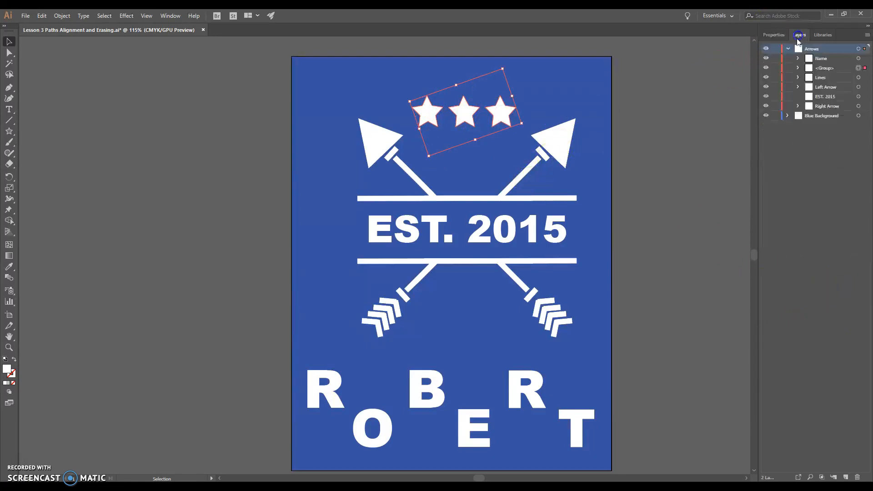
double_click(827, 68)
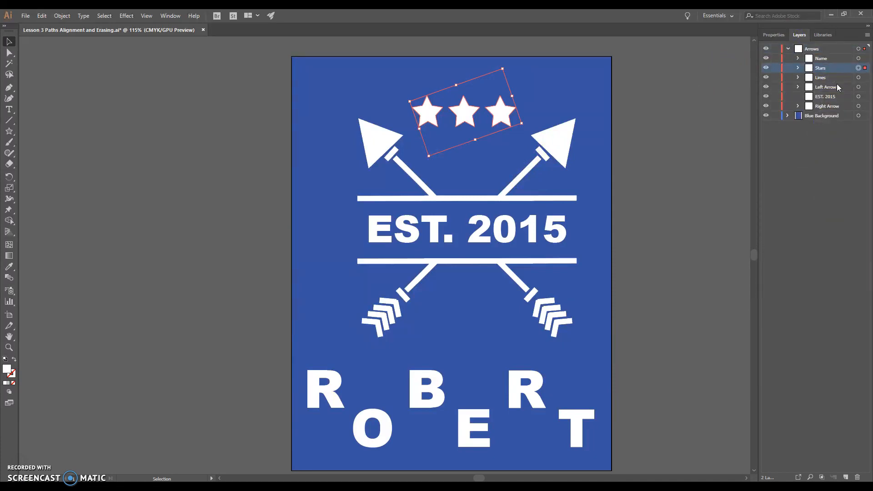
click(721, 132)
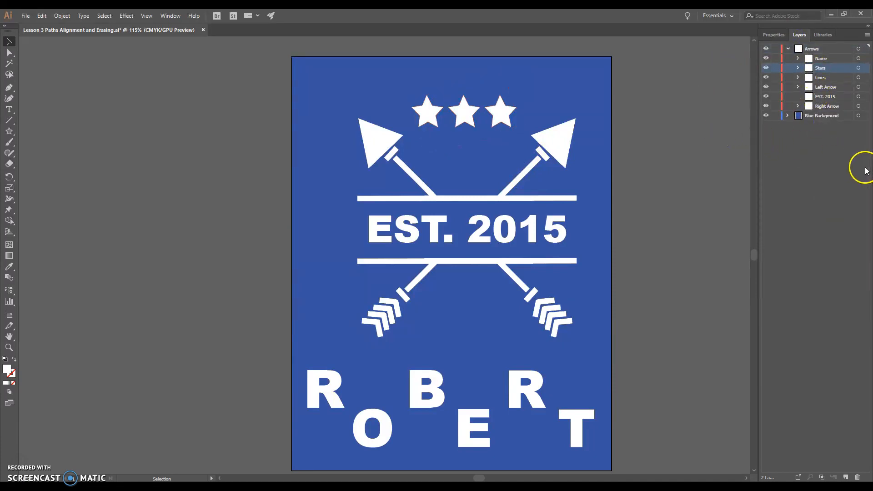
- Move the star group about 0.25 in left and 0.11 in up to centre it horizontally on the artboard
click(464, 117)
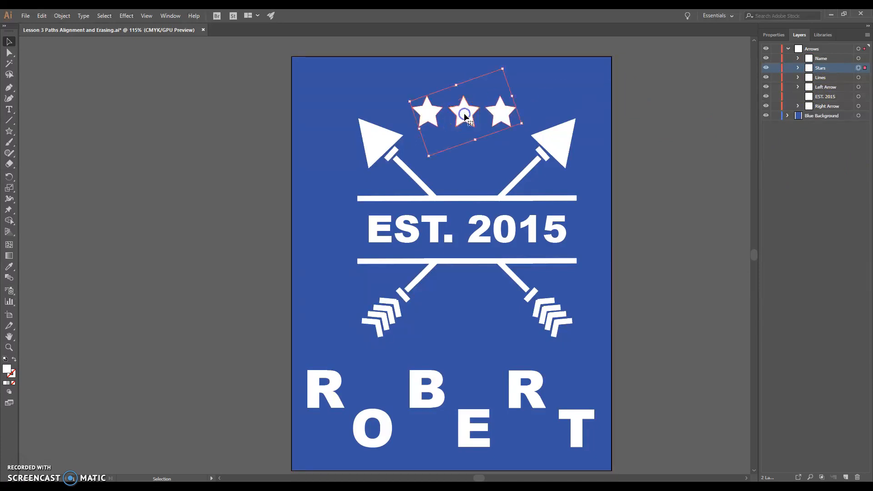
click(774, 34)
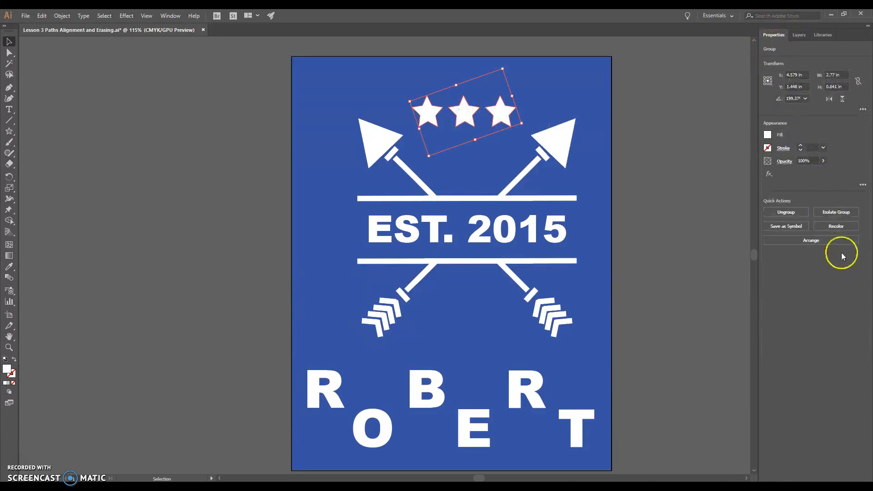
drag(464, 113, 454, 112)
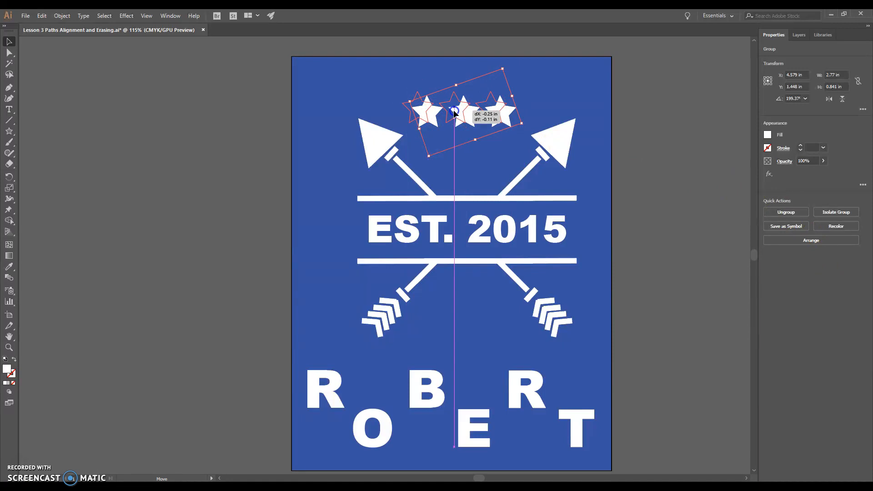
drag(454, 113, 454, 112)
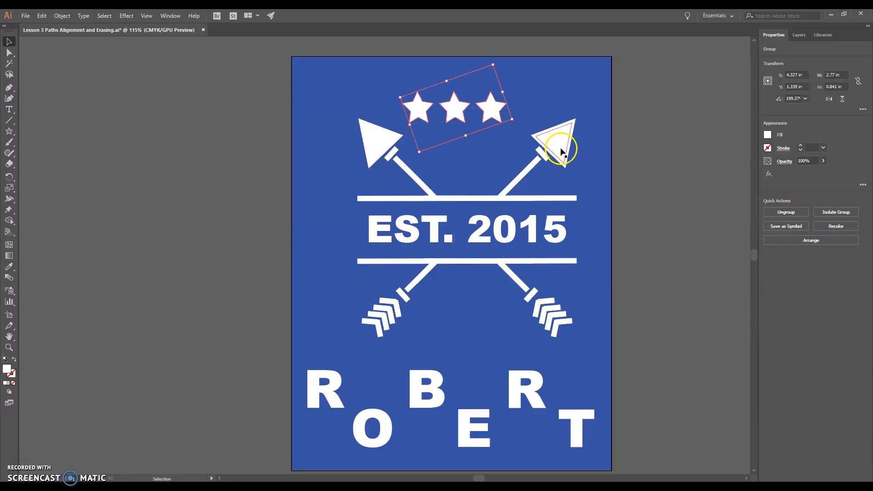
- Shift the right arrow slightly to the left so its head sits closer to the stars
click(800, 35)
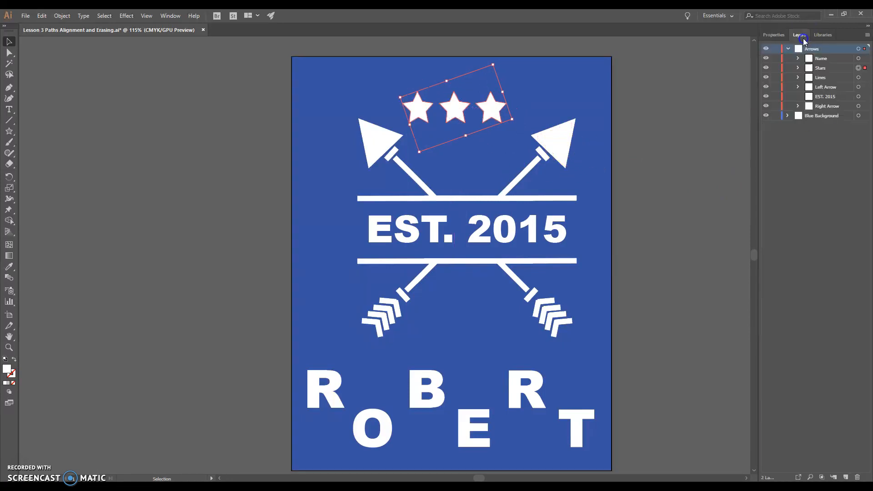
click(827, 87)
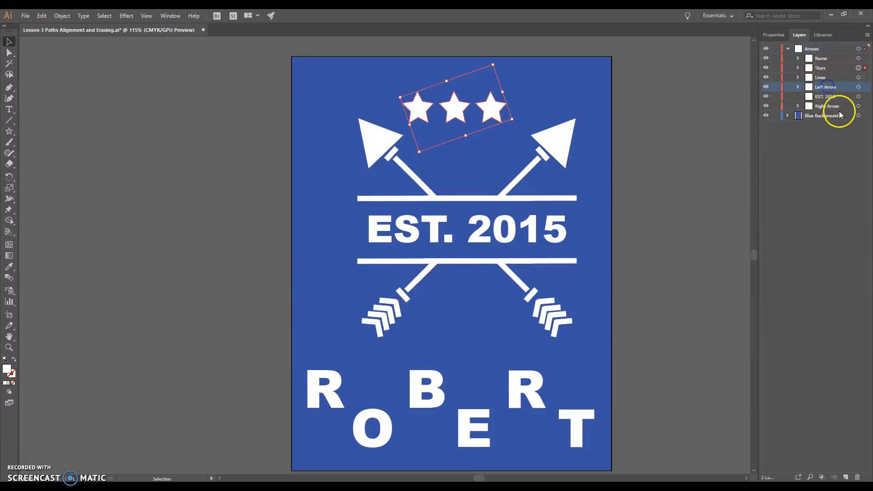
shift+click(826, 99)
shift+click(828, 105)
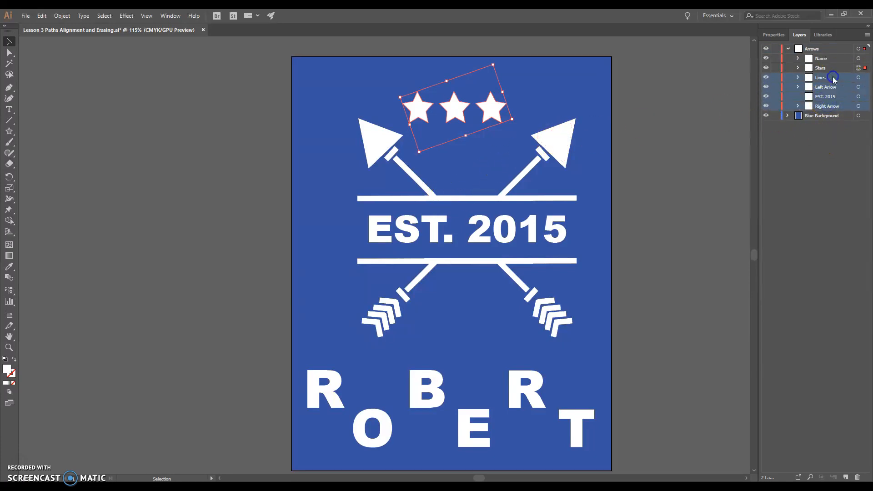
drag(555, 141, 541, 143)
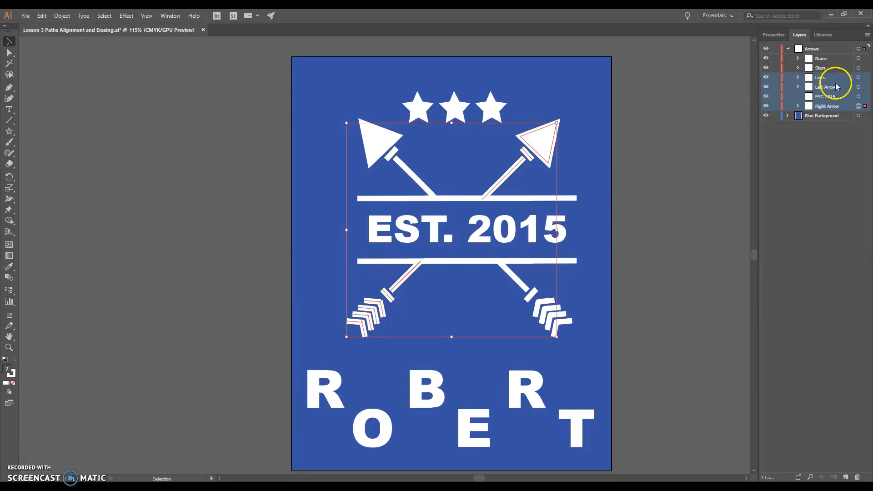
- Shift the two framing lines and the "EST. 2015" text left, and widen the text to match the lines' length
click(592, 232)
mouse_move(529, 227)
mouse_down()
mouse_move(523, 199)
mouse_move(488, 223)
mouse_move(530, 228)
mouse_up()
click(511, 198)
click(523, 198)
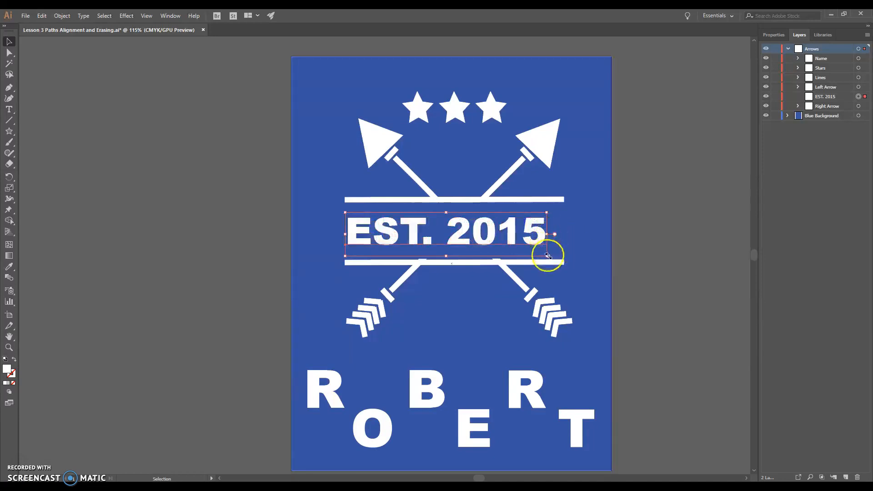
drag(549, 257, 565, 257)
click(650, 226)
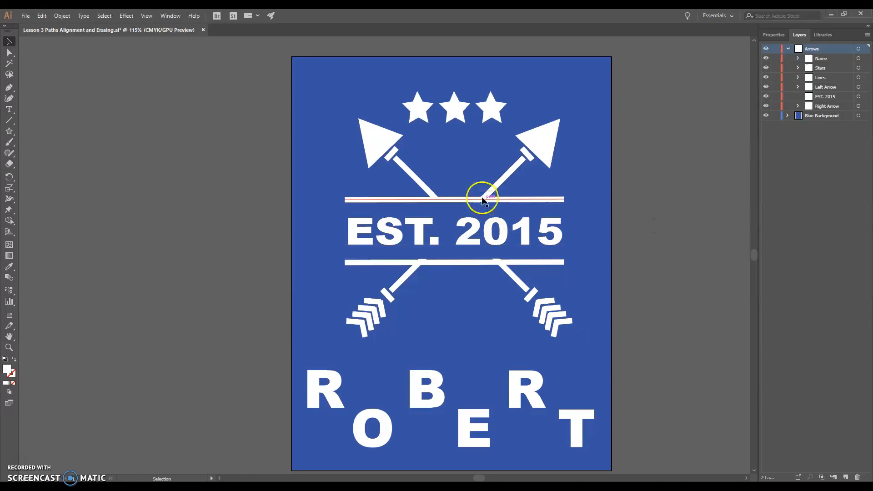
- Move the zigzag name group slightly to the right and deselect it
click(332, 381)
drag(439, 386, 446, 387)
click(565, 344)
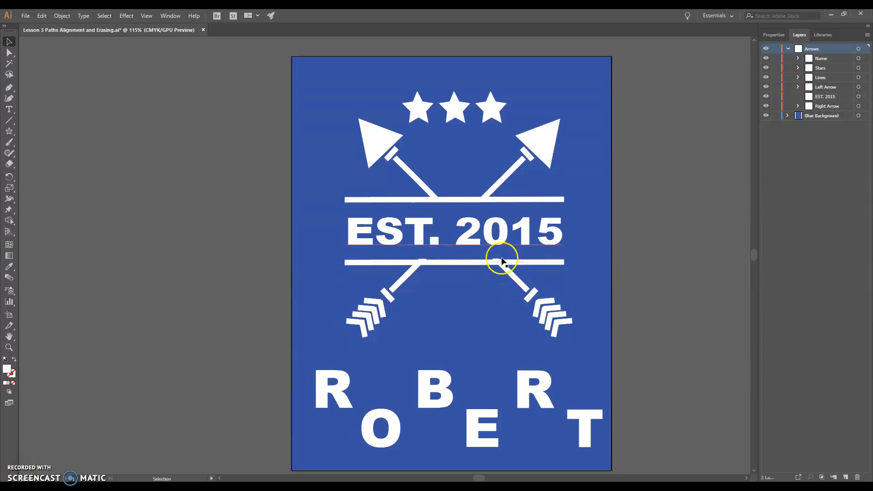
- Try to shift the left arrow slightly and undo the move
click(523, 288)
drag(523, 286, 520, 287)
click(42, 15)
click(48, 26)
click(41, 16)
click(47, 26)
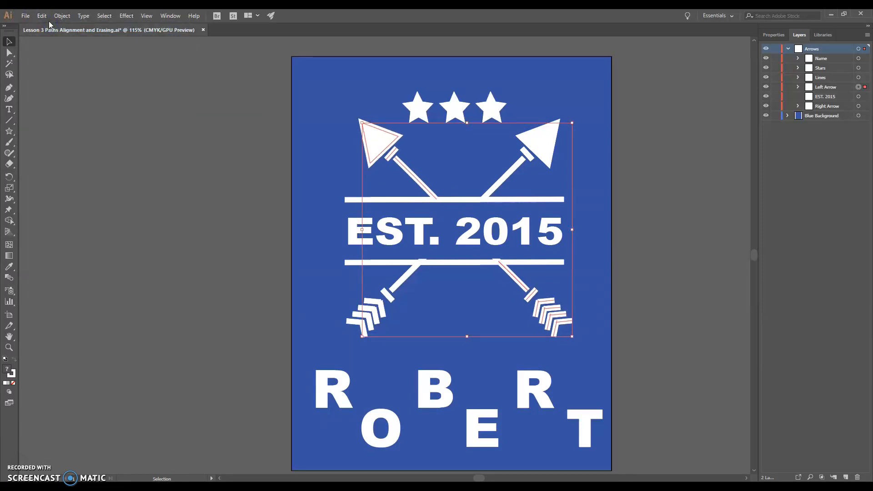
- Select both arrows and nudge them slightly down so the lower shafts no longer poke above the bottom line
click(699, 161)
click(537, 141)
shift+click(370, 146)
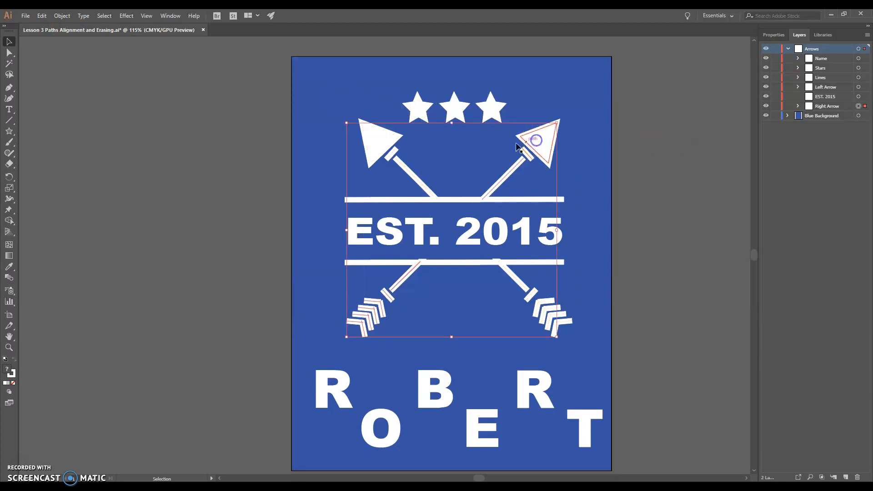
shift+click(371, 145)
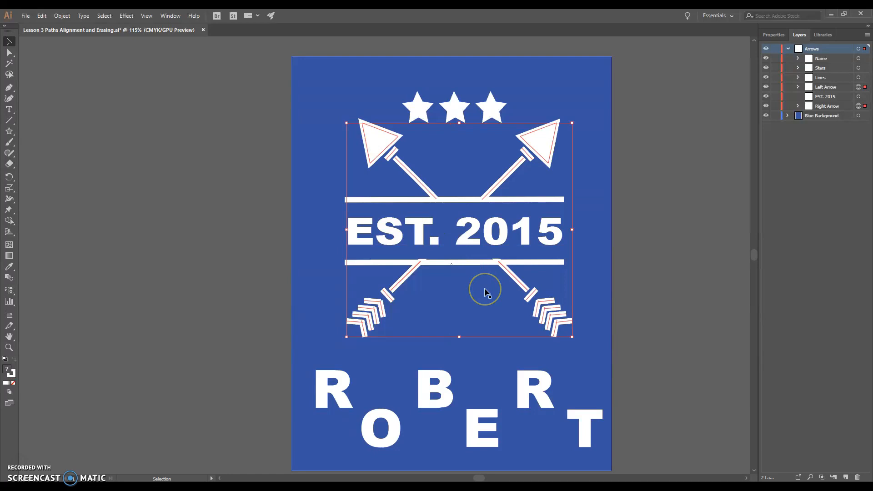
key(Down)
key(Down)
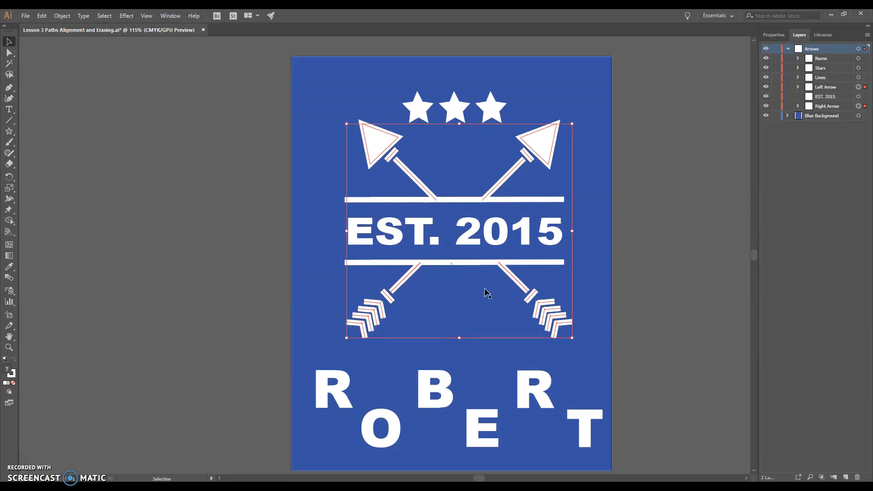
click(651, 268)
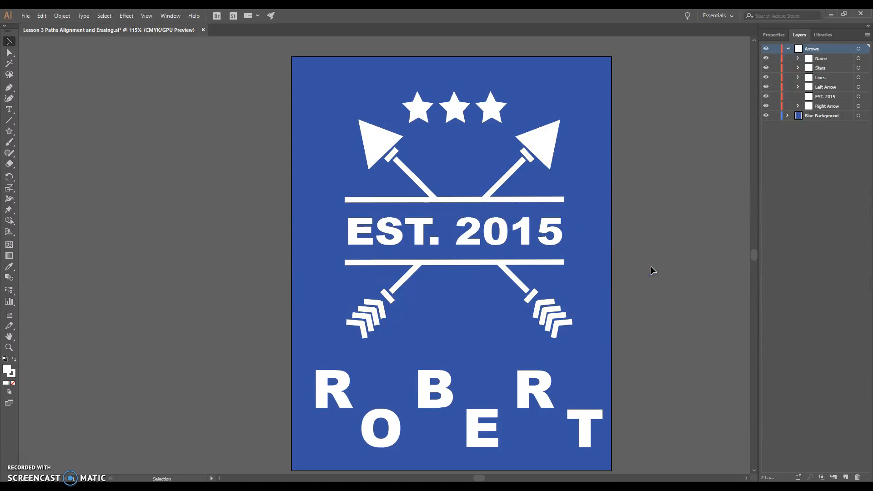